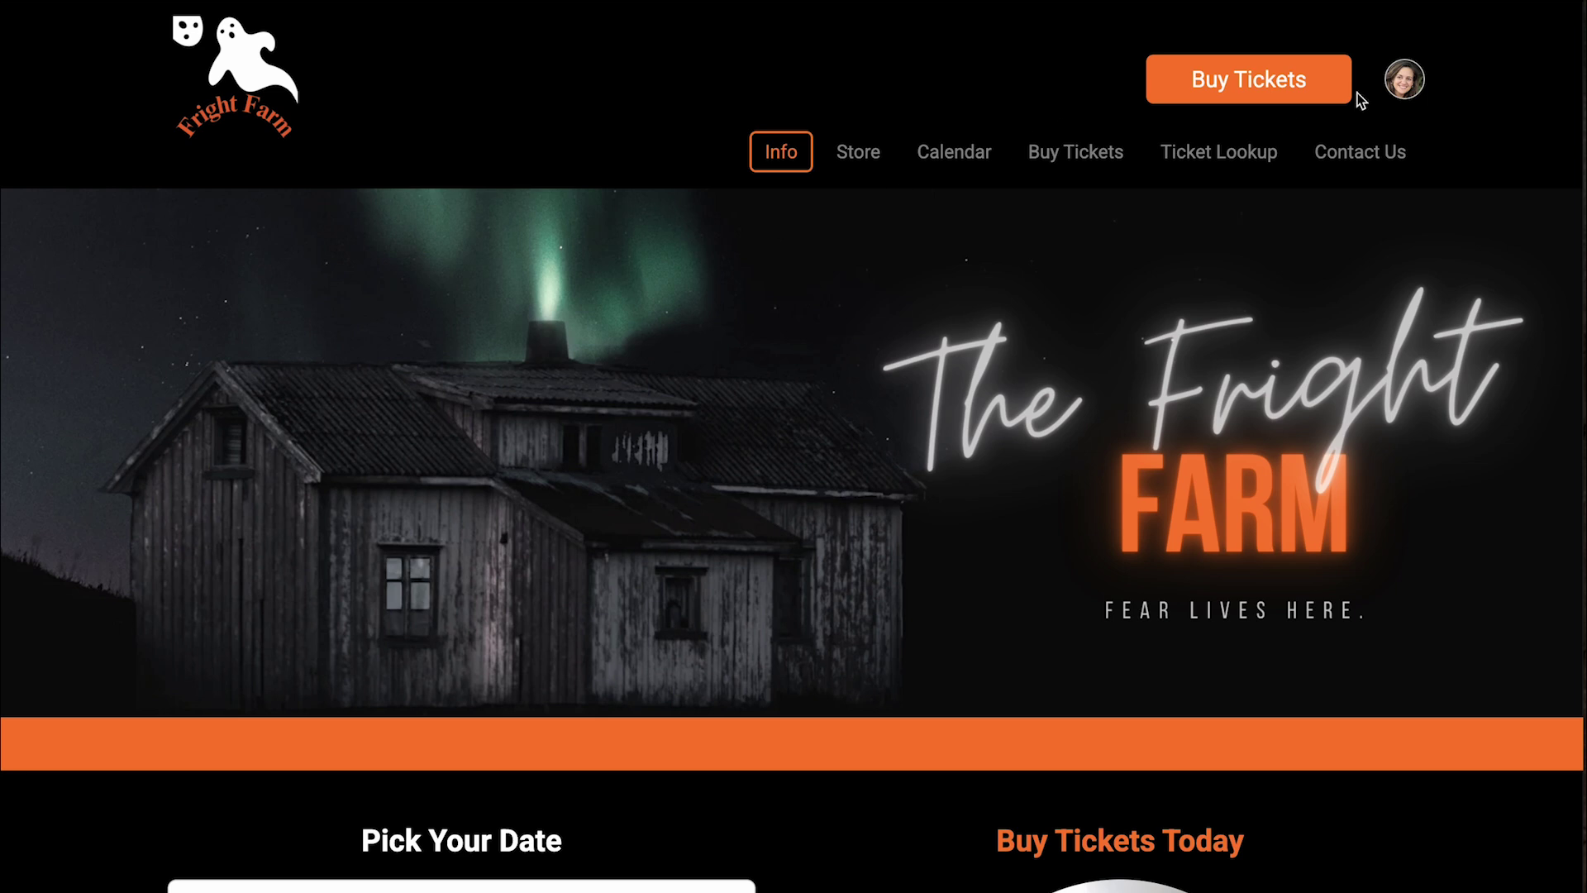
- Open The Fright Farm ticket purchase page and select October 2 and then October 3, 2025 as the date
click(1282, 99)
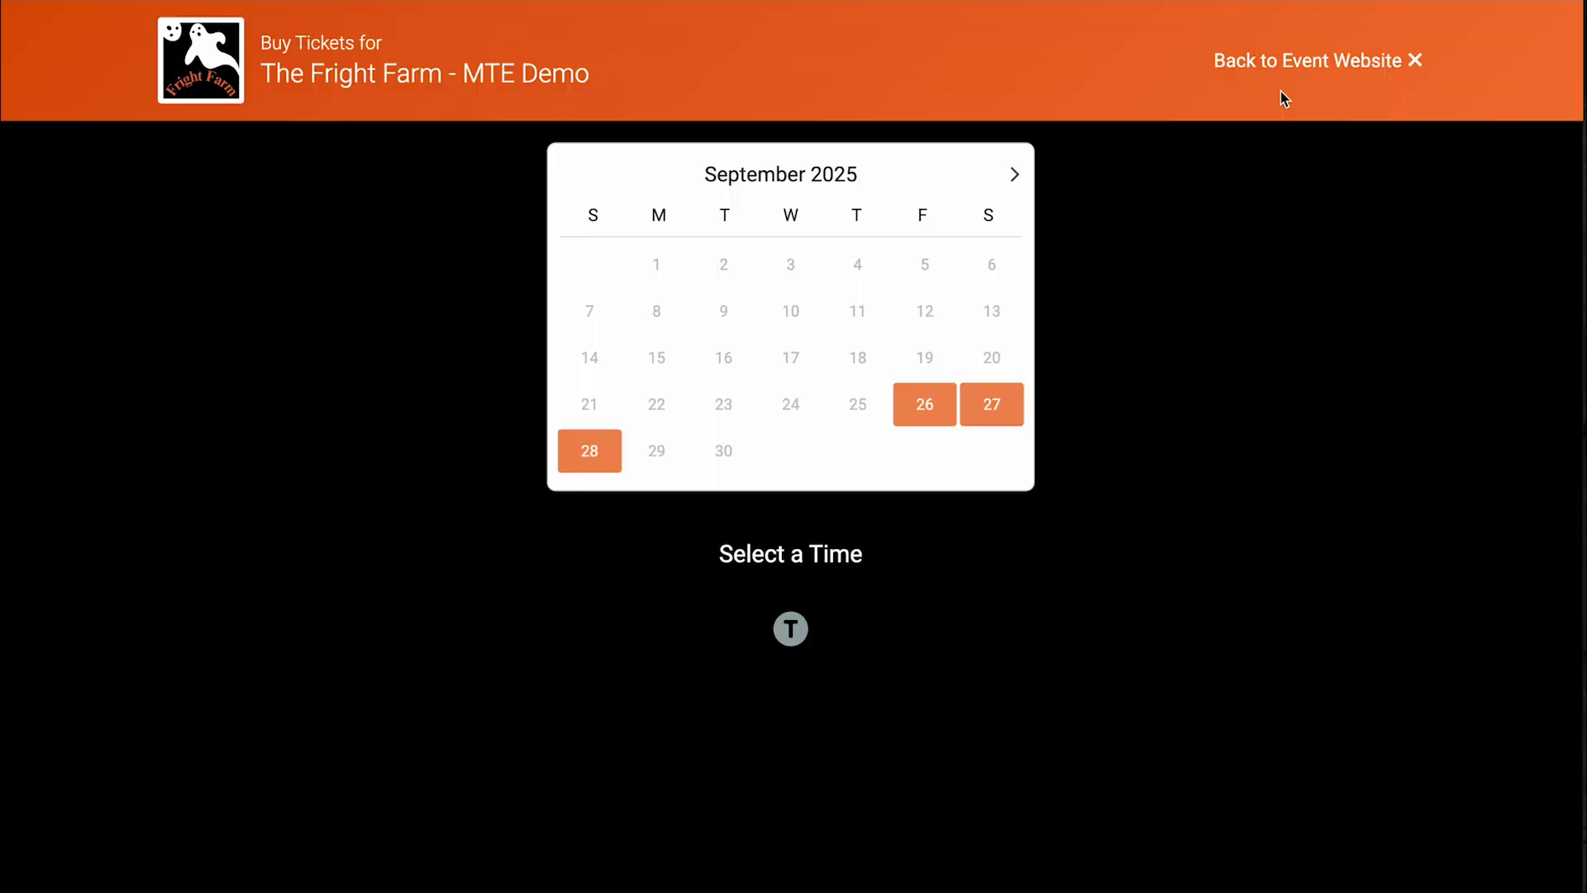
click(1022, 183)
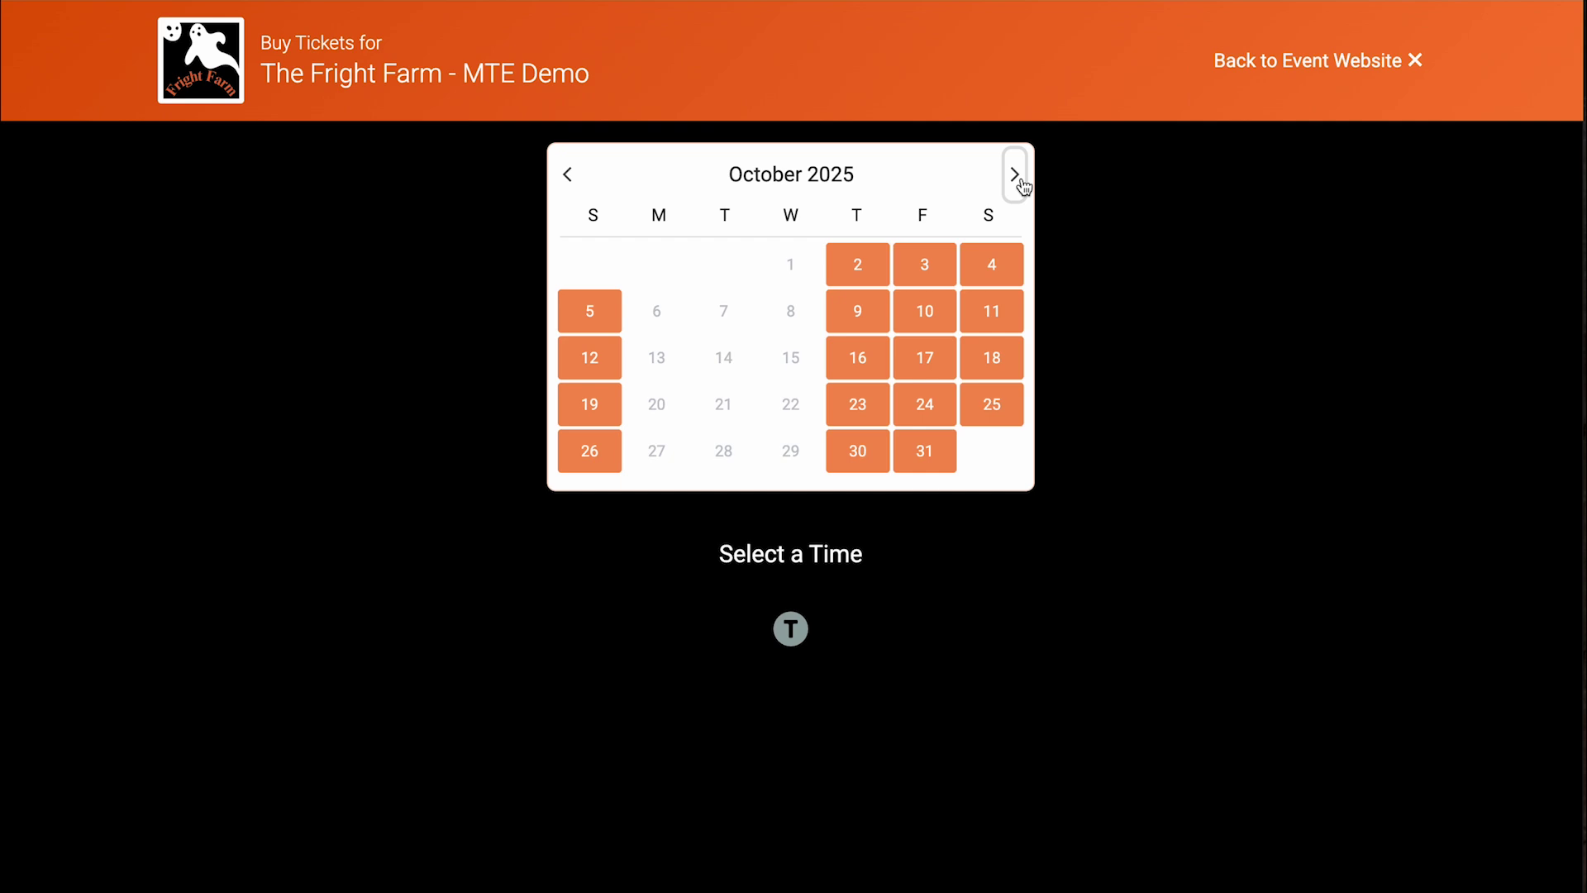
click(865, 273)
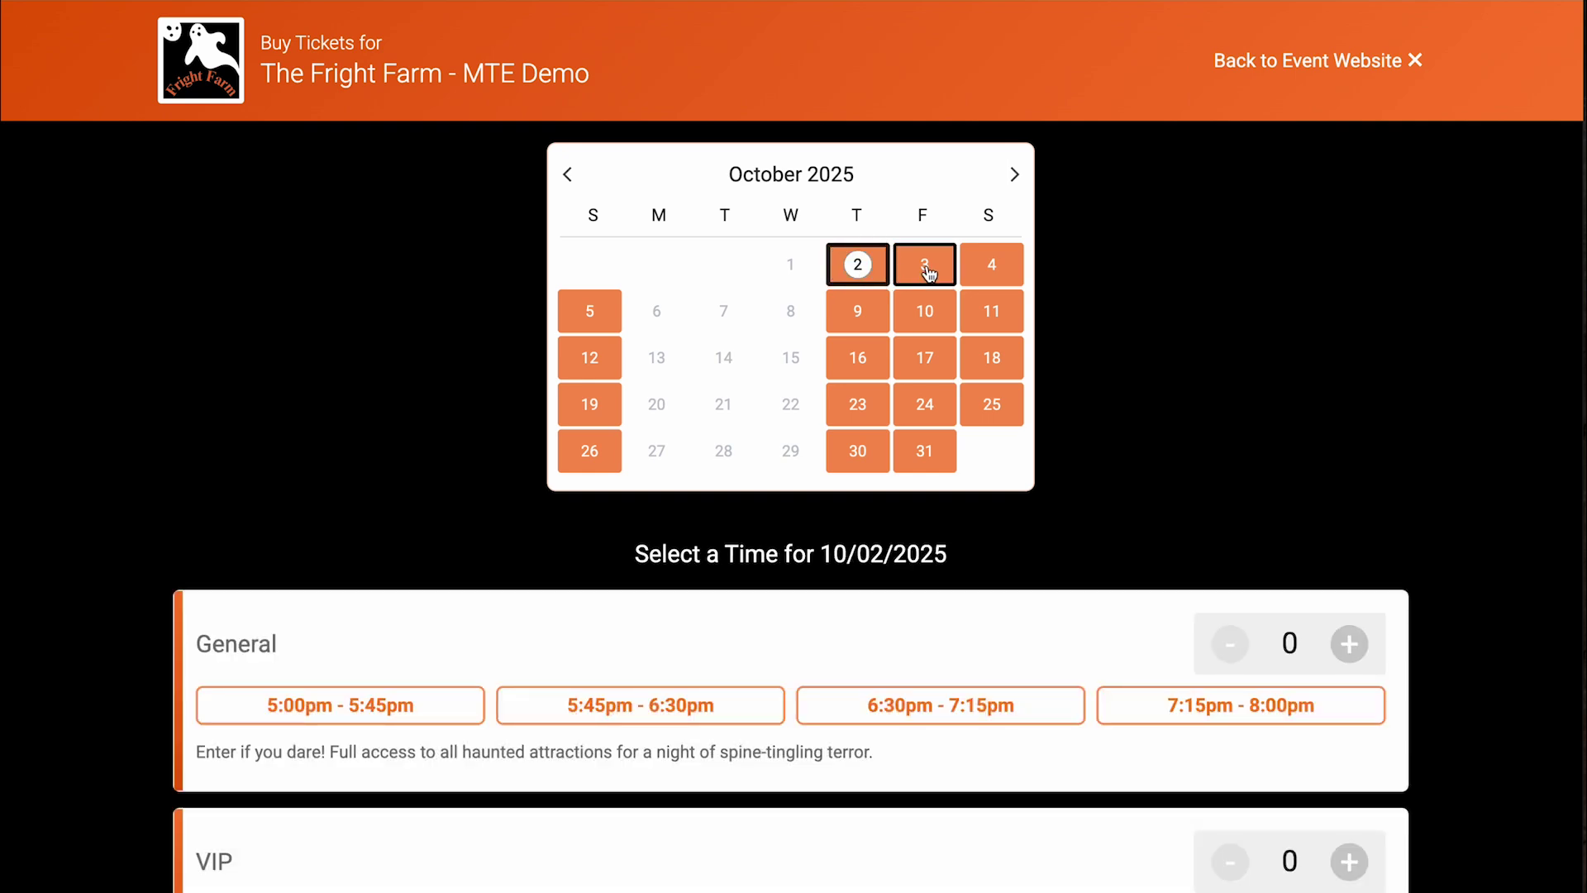
click(928, 273)
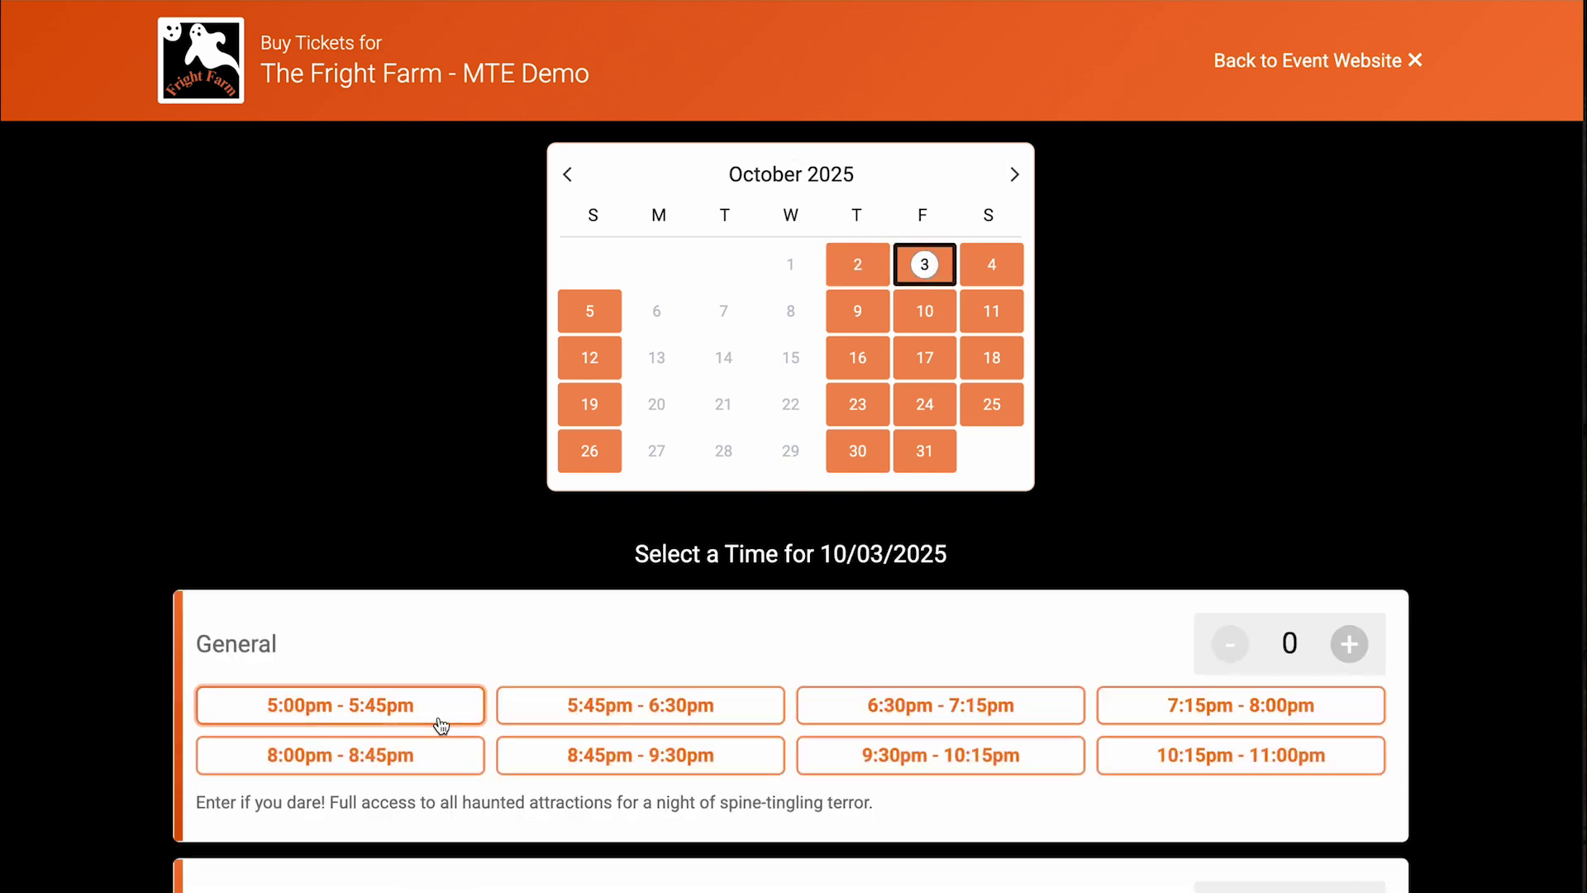
- Choose two General tickets for the 6:30pm - 7:15pm time slot on October 3
click(1360, 649)
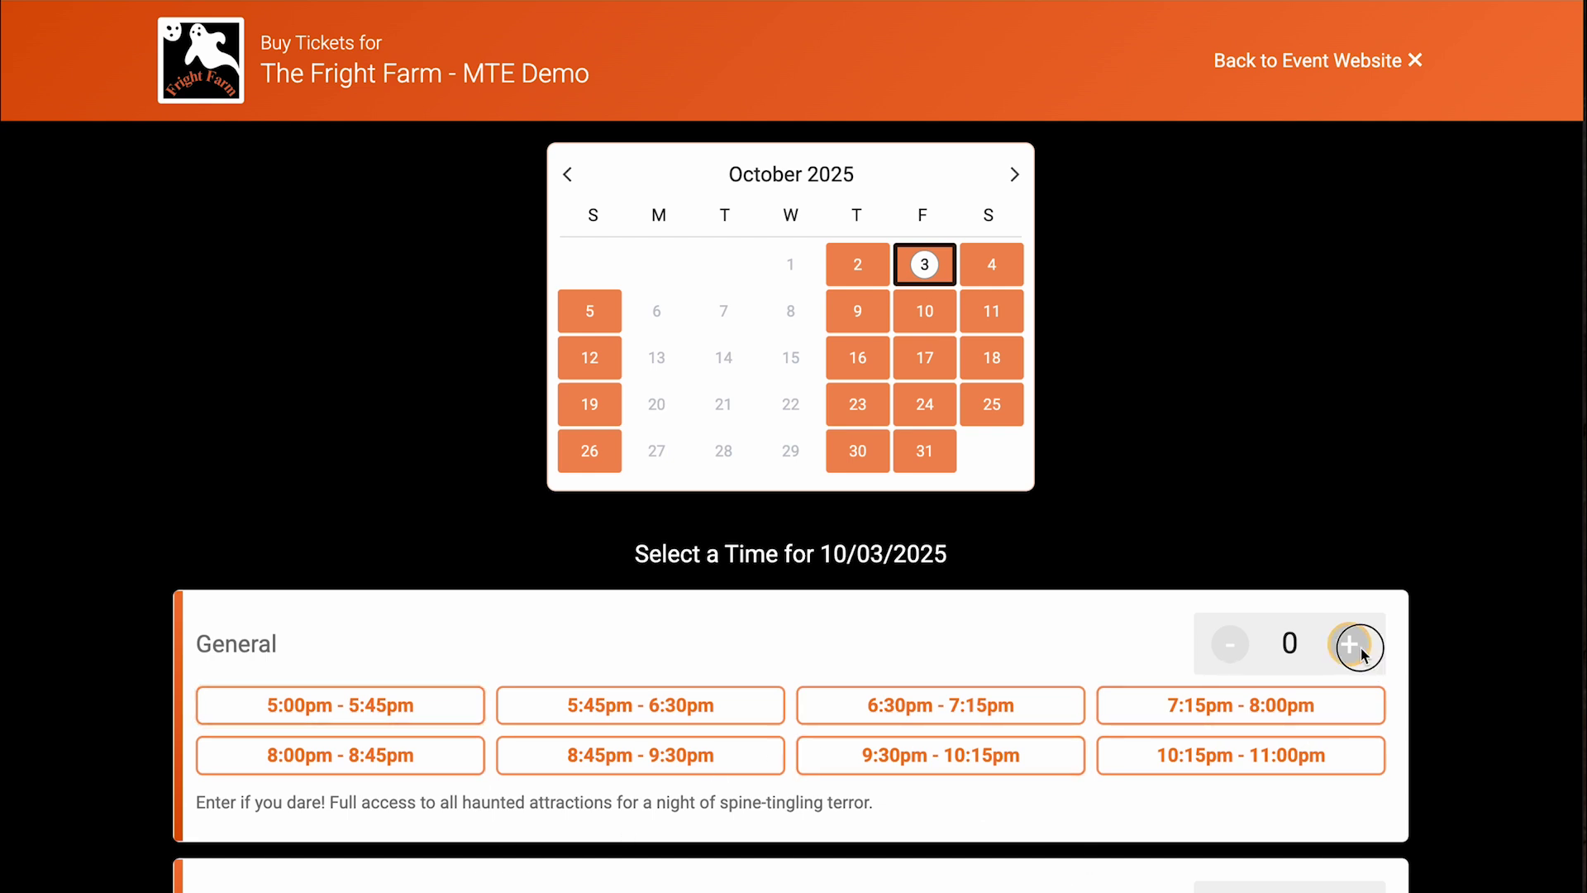
click(1360, 649)
click(980, 703)
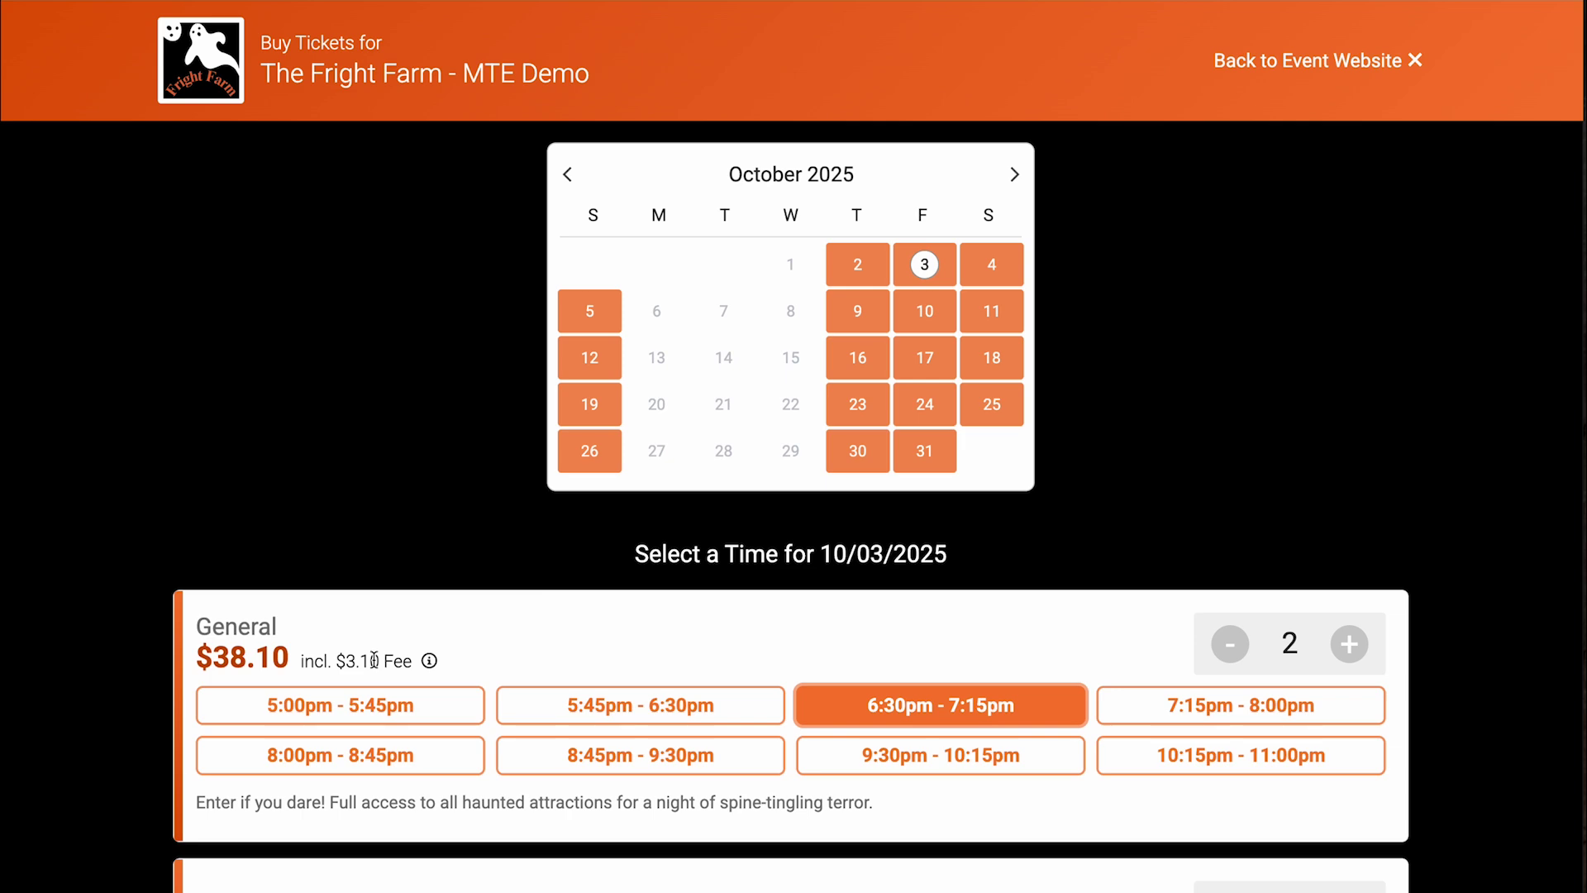
- Reset the General ticket quantity to 0 and narrow the browser window to a mobile-sized width
click(1230, 643)
click(1230, 643)
drag(1582, 638, 465, 638)
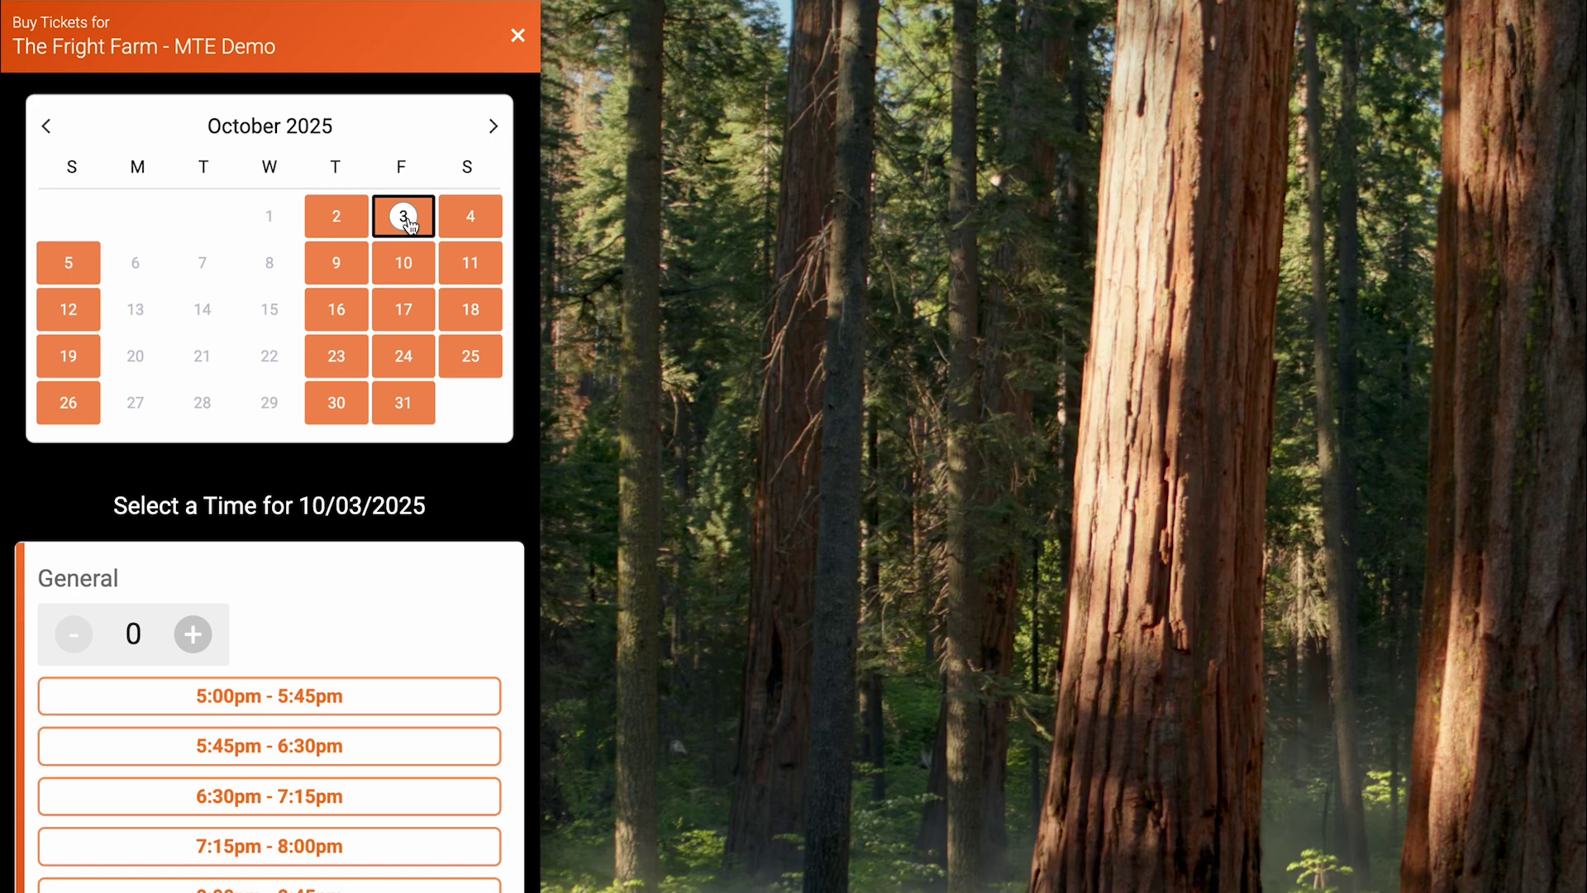
- Choose two General tickets in the narrow layout and widen the browser window back to full size
click(195, 642)
click(207, 681)
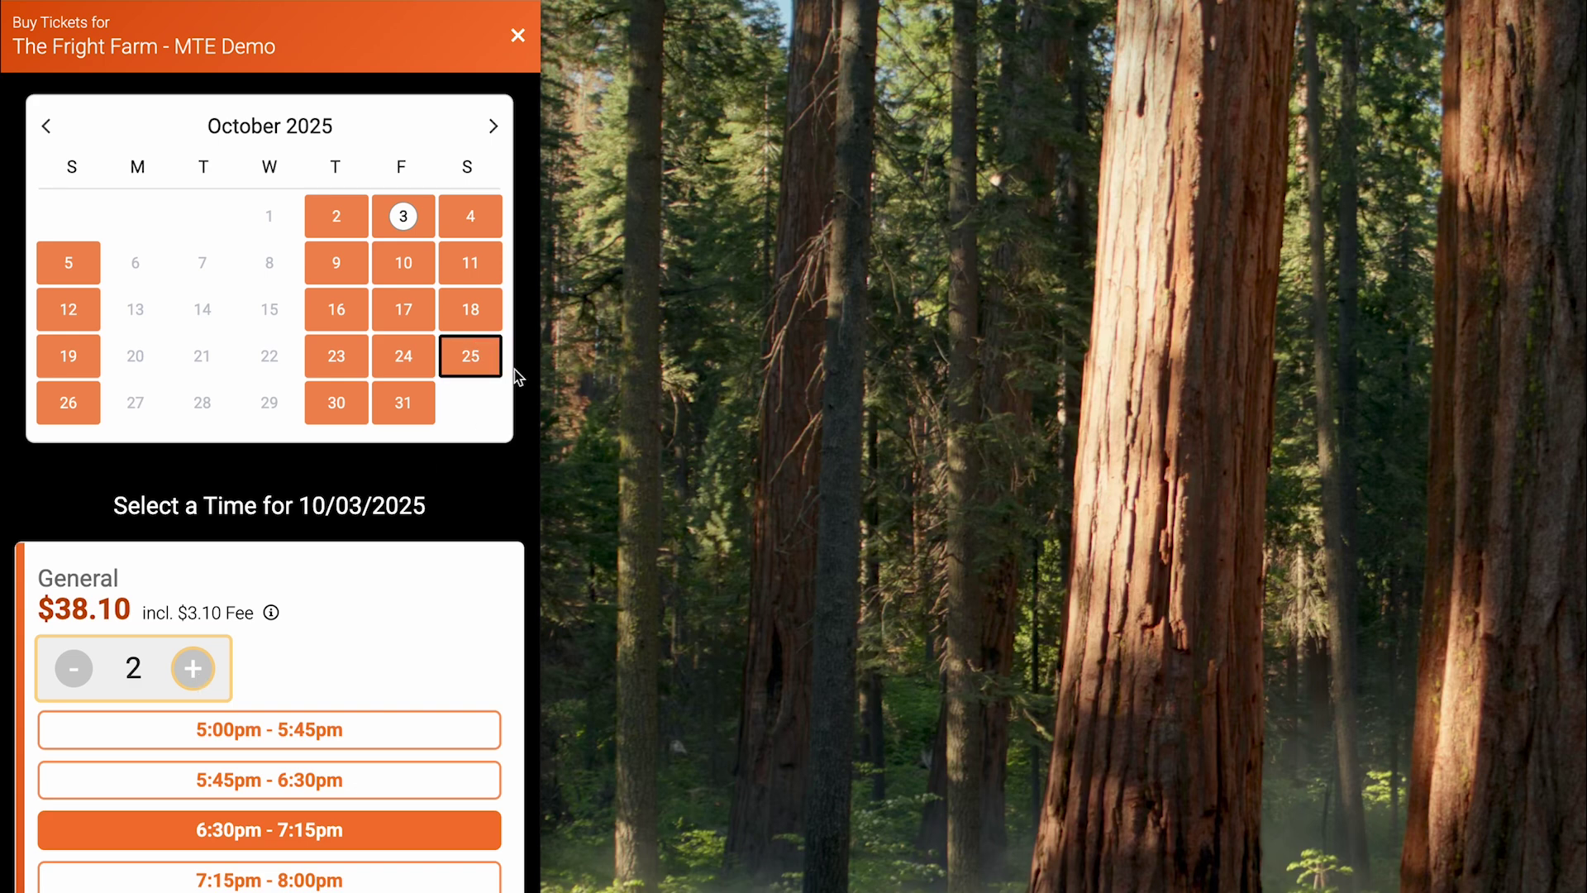
drag(542, 384, 1577, 401)
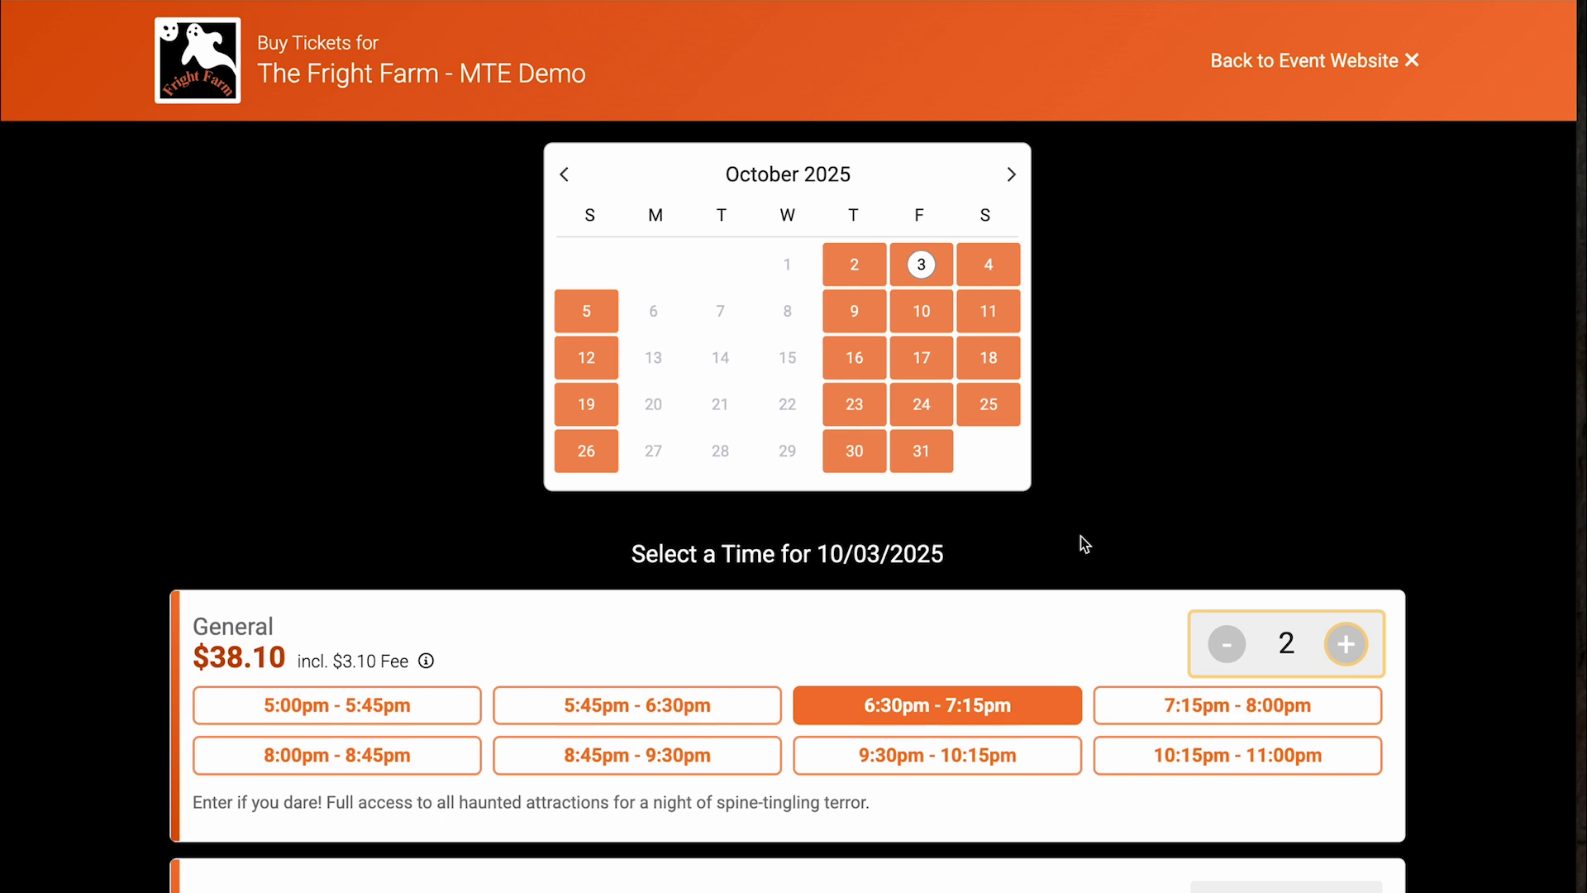
scroll(1085, 544, down, 5)
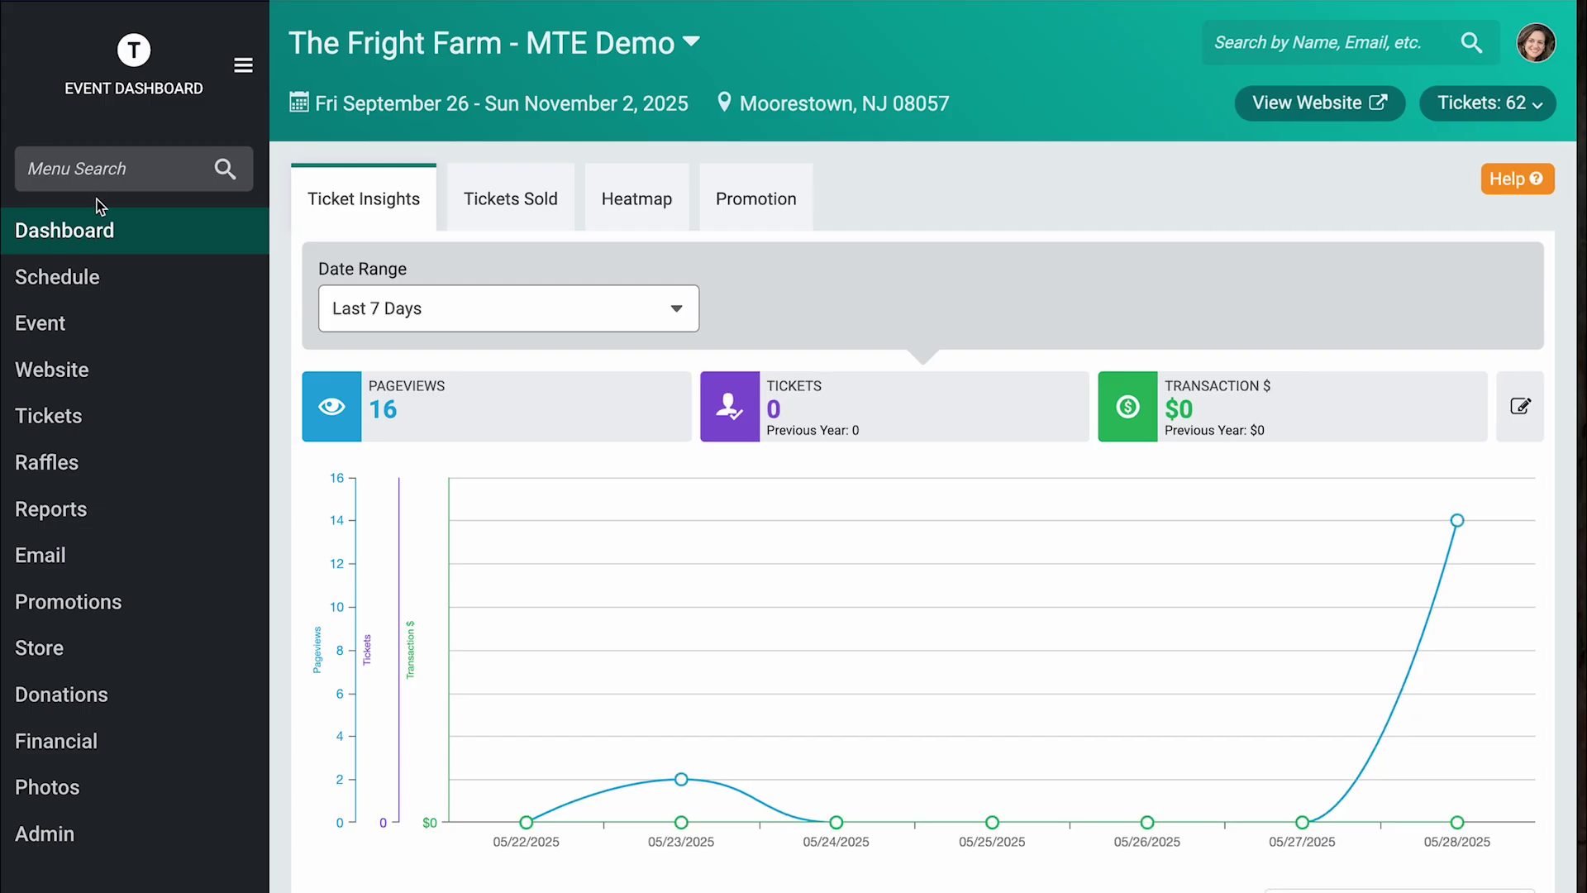
- Search the event dashboard's menu for "regist" and open the Registration Path options
click(109, 172)
text(regist)
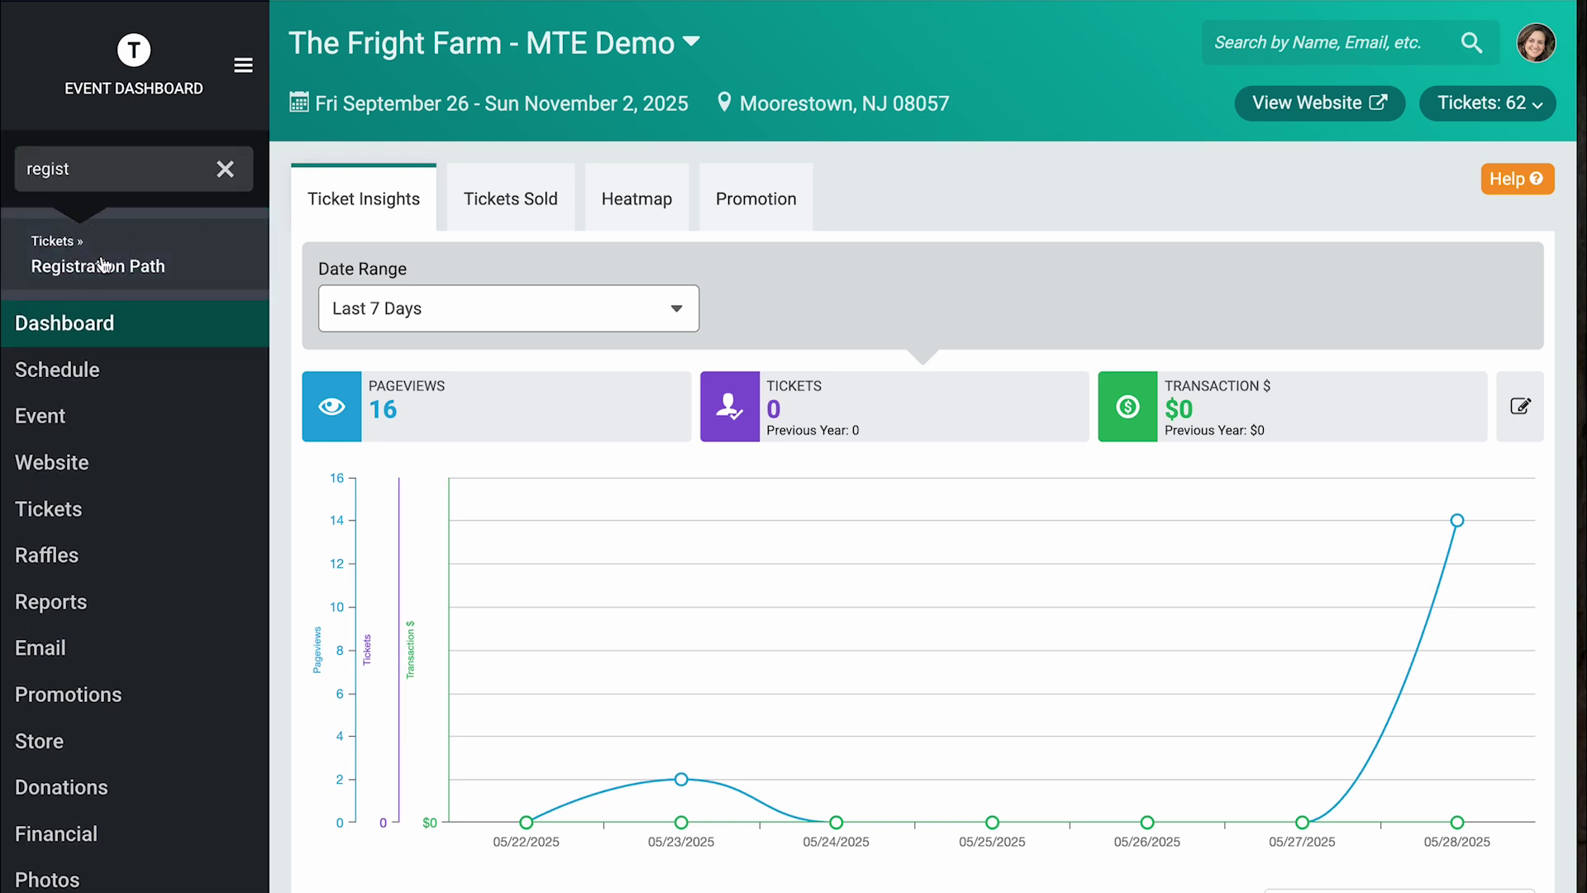
click(102, 266)
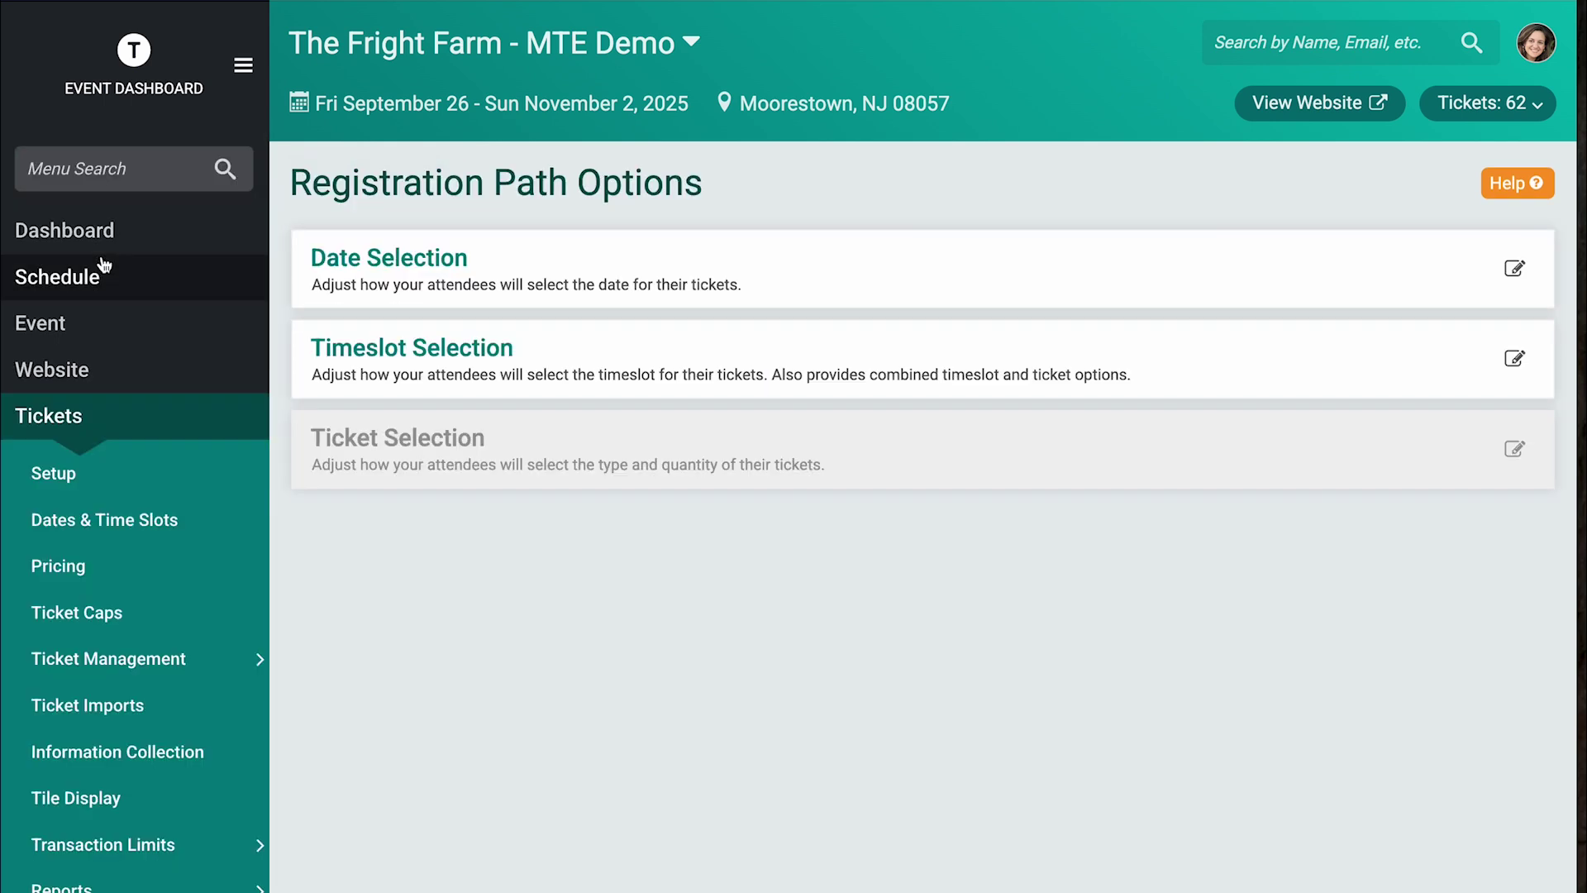
- Change the date selection type to Day Tiles, save it and return to the registration path options
click(503, 266)
click(427, 235)
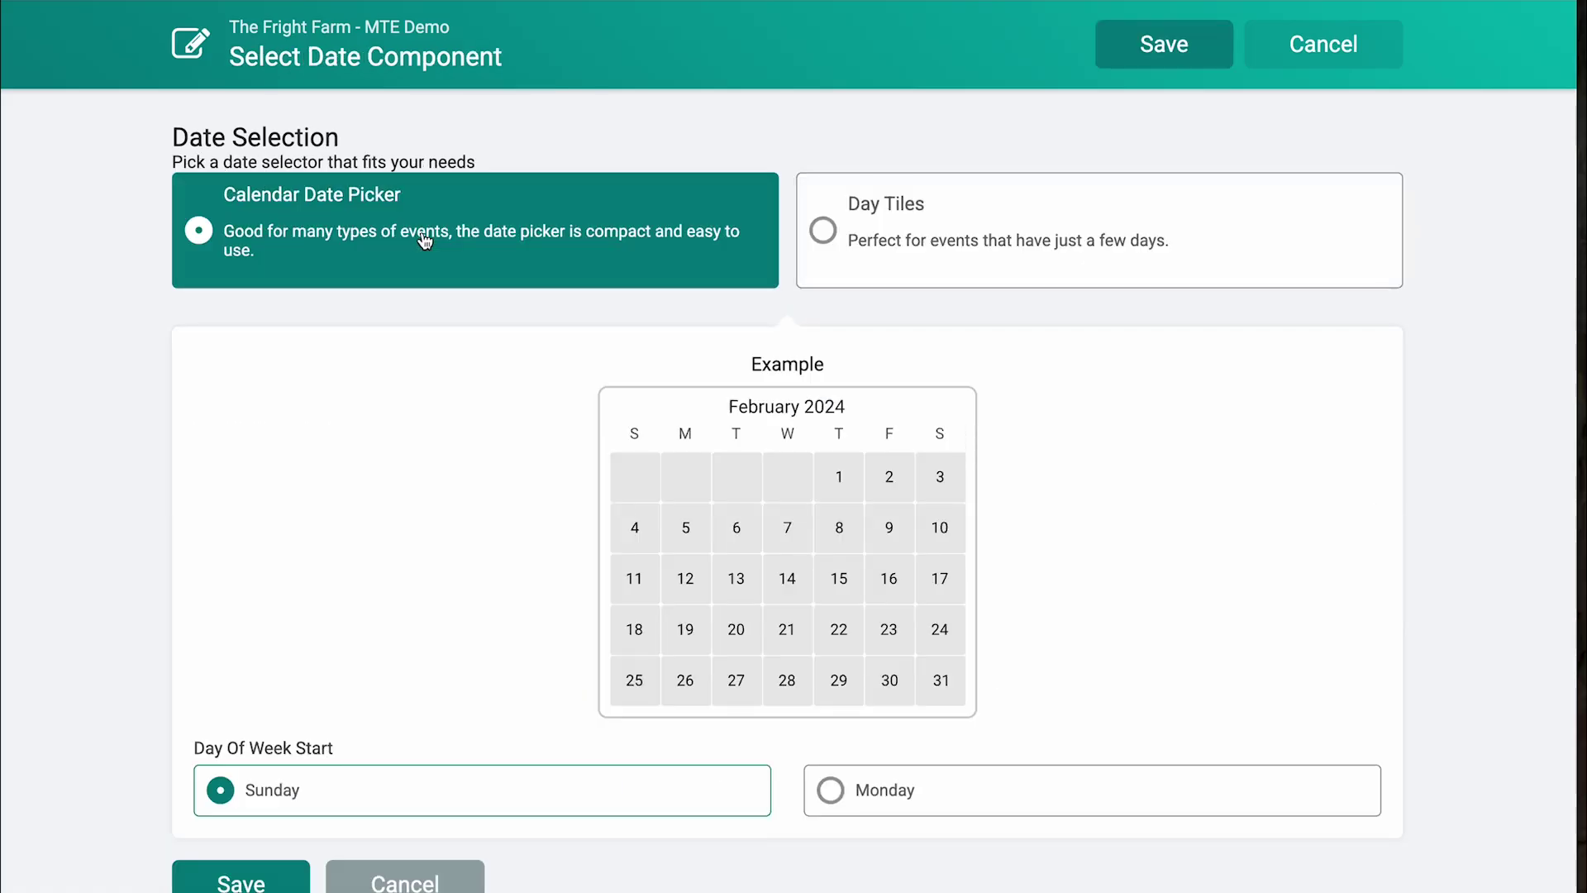
click(919, 223)
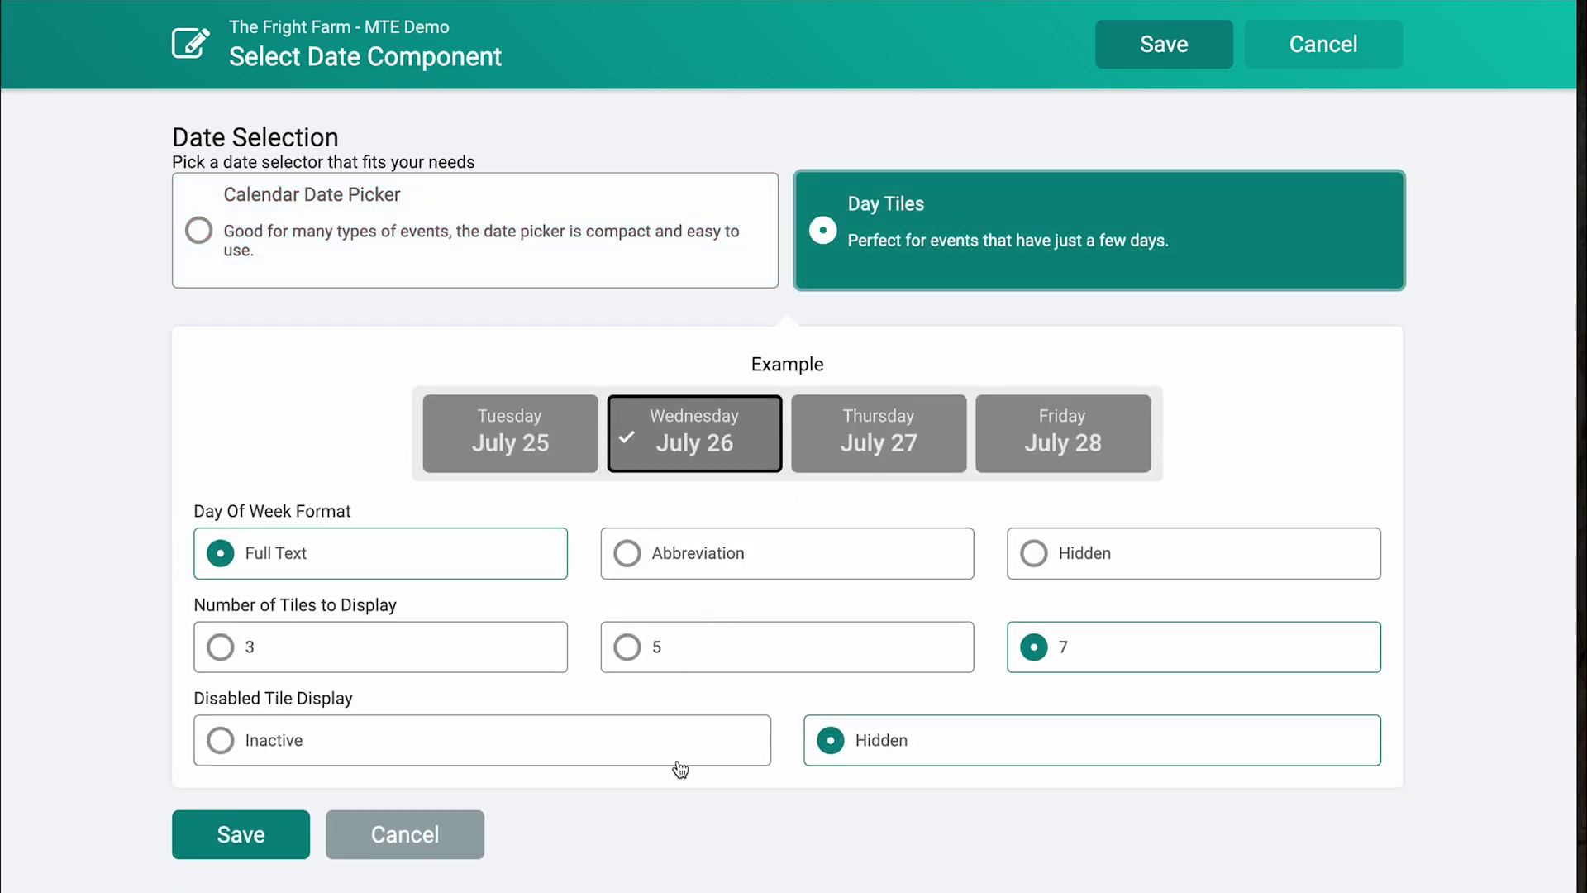
click(233, 865)
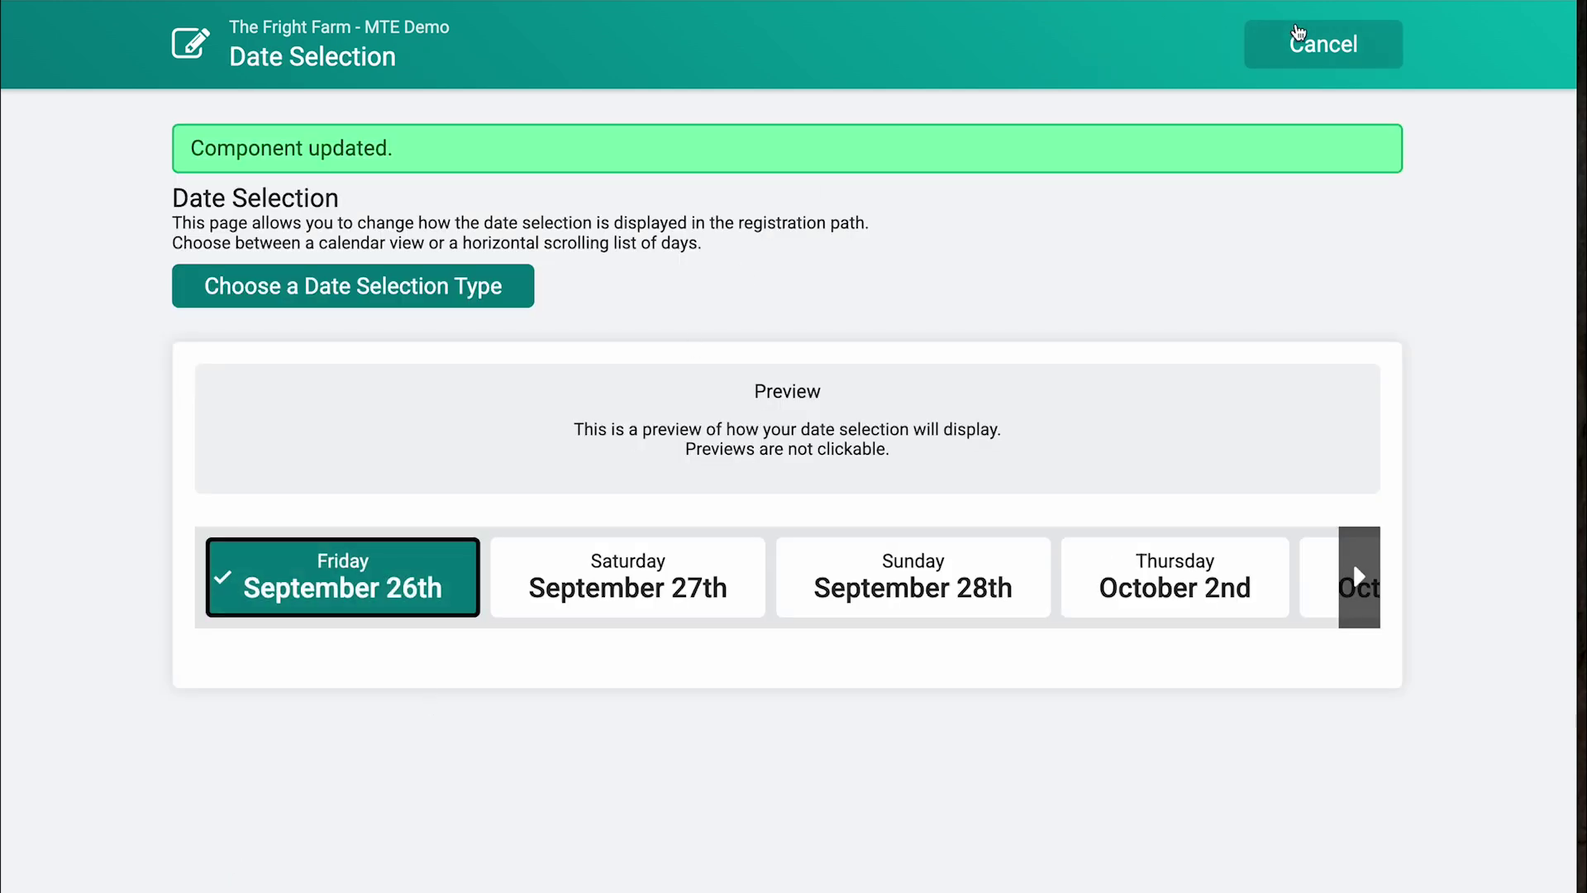
click(1298, 33)
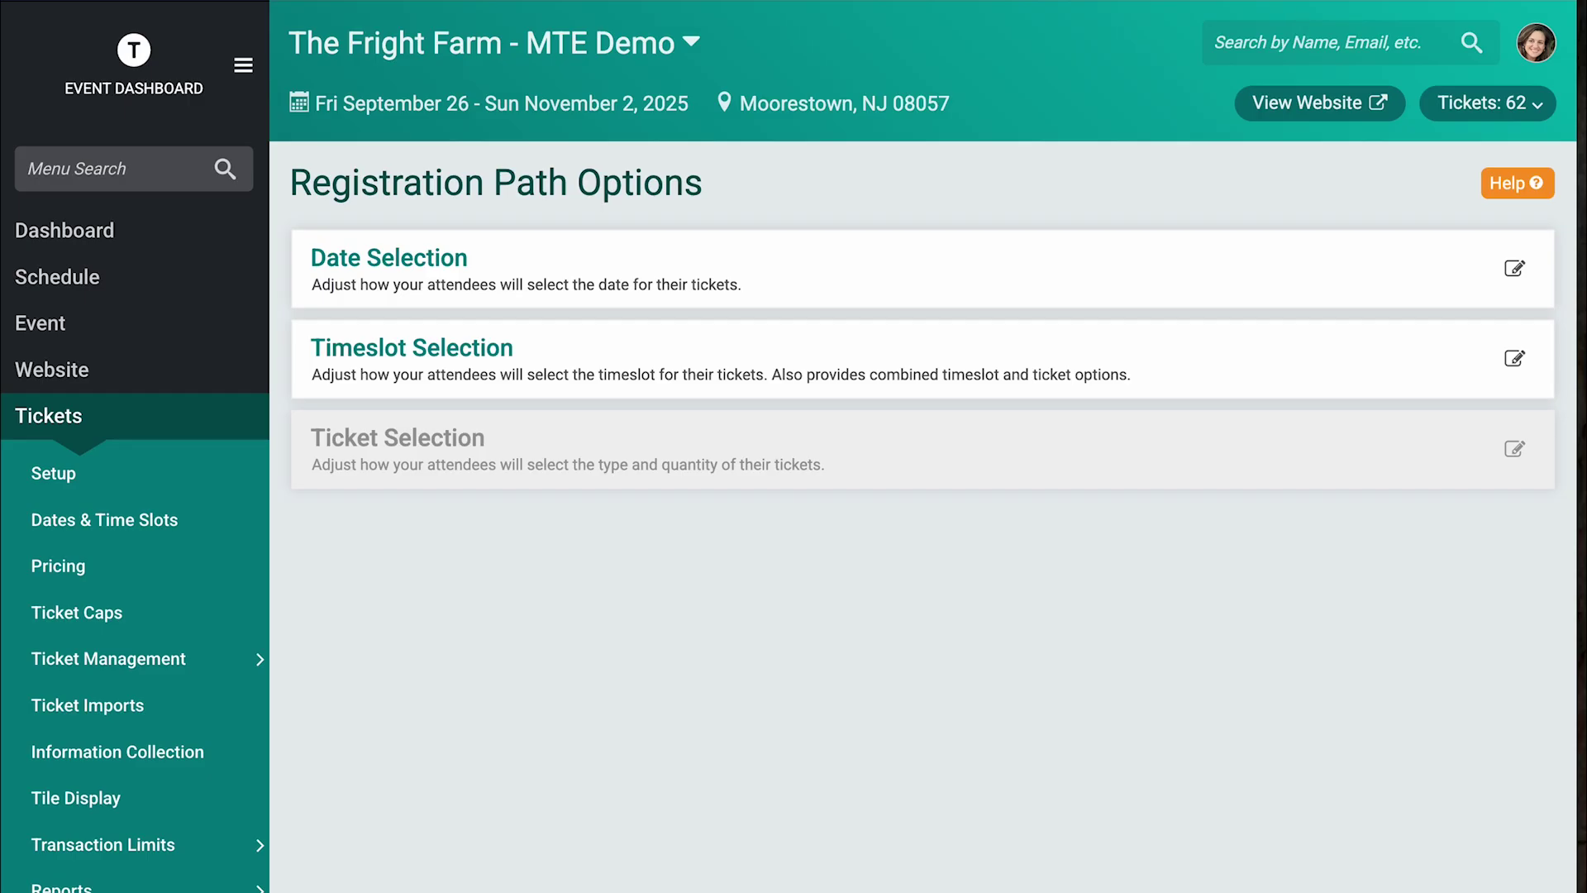
- Change the timeslot selection component to Simple Timeslots, save it and leave the timeslot settings
click(523, 365)
click(479, 227)
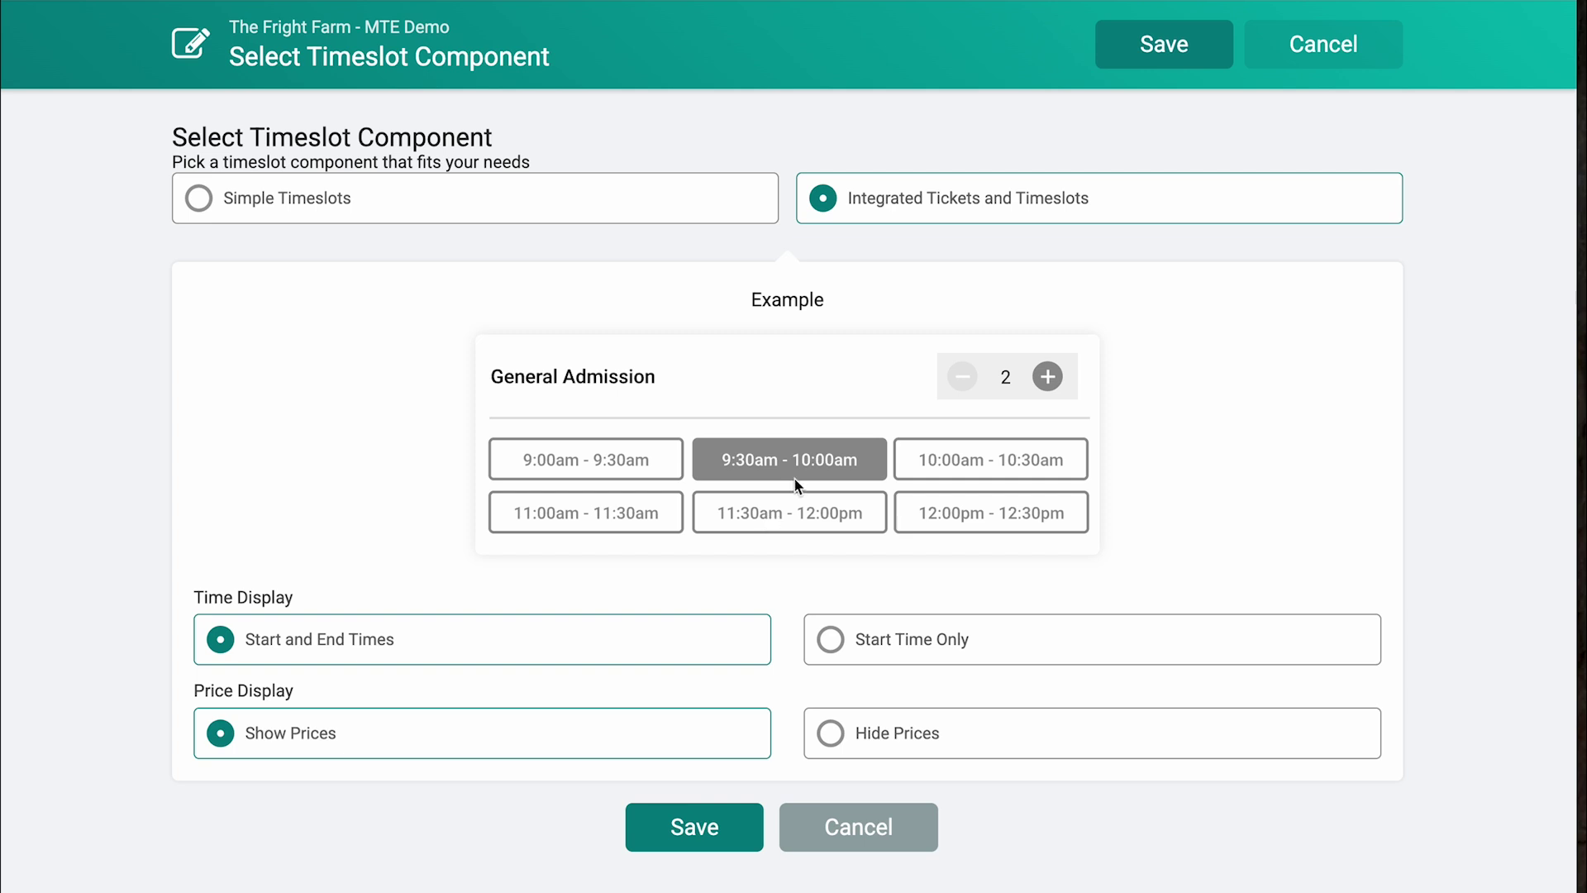
click(314, 203)
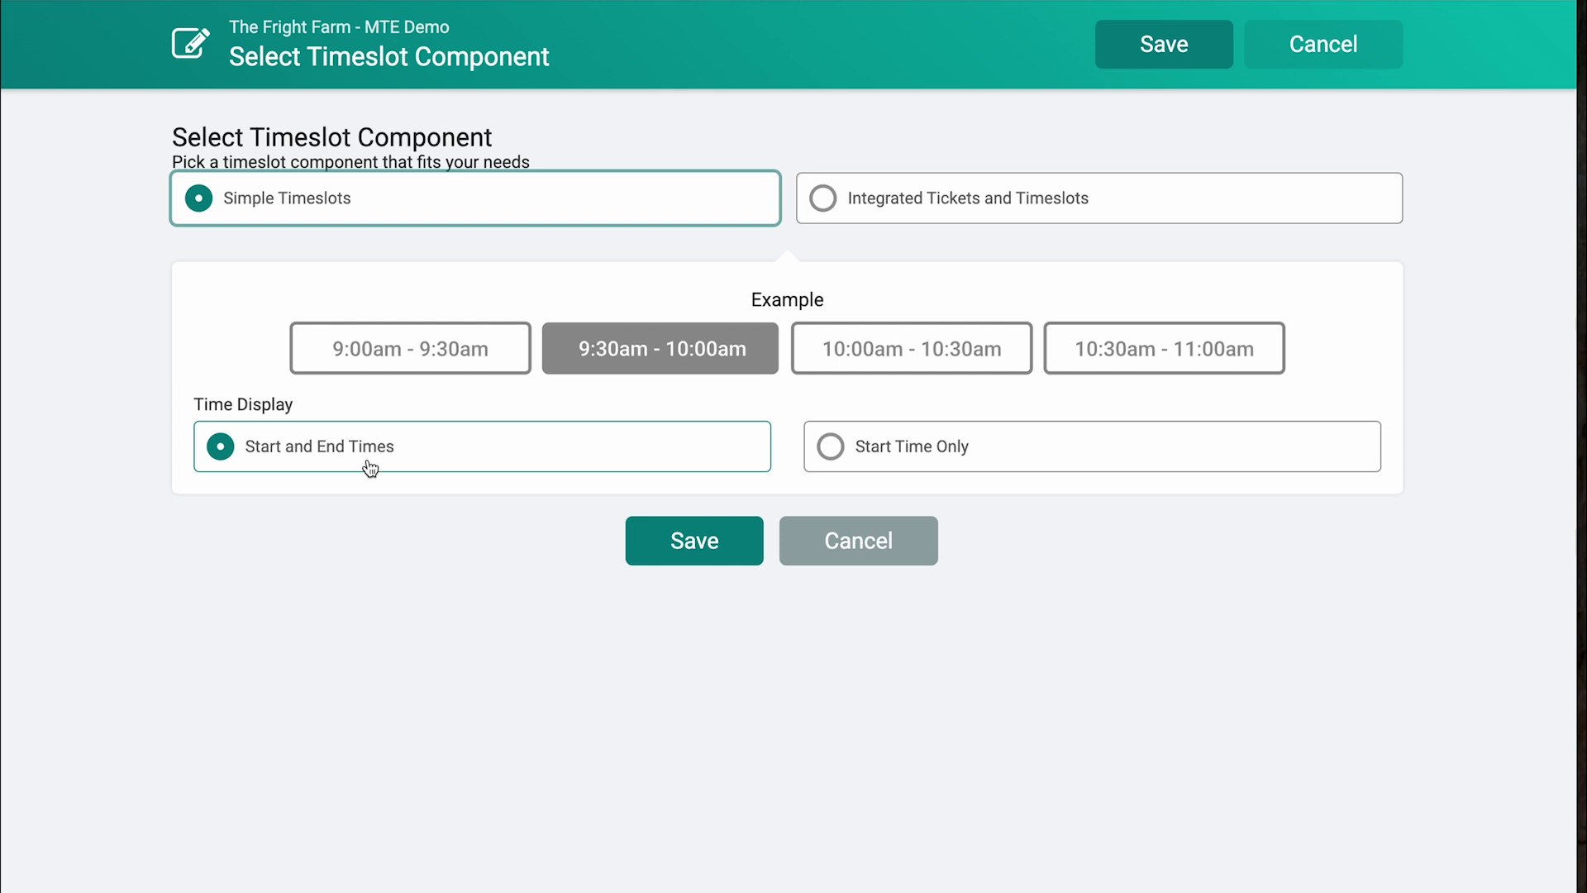
click(736, 545)
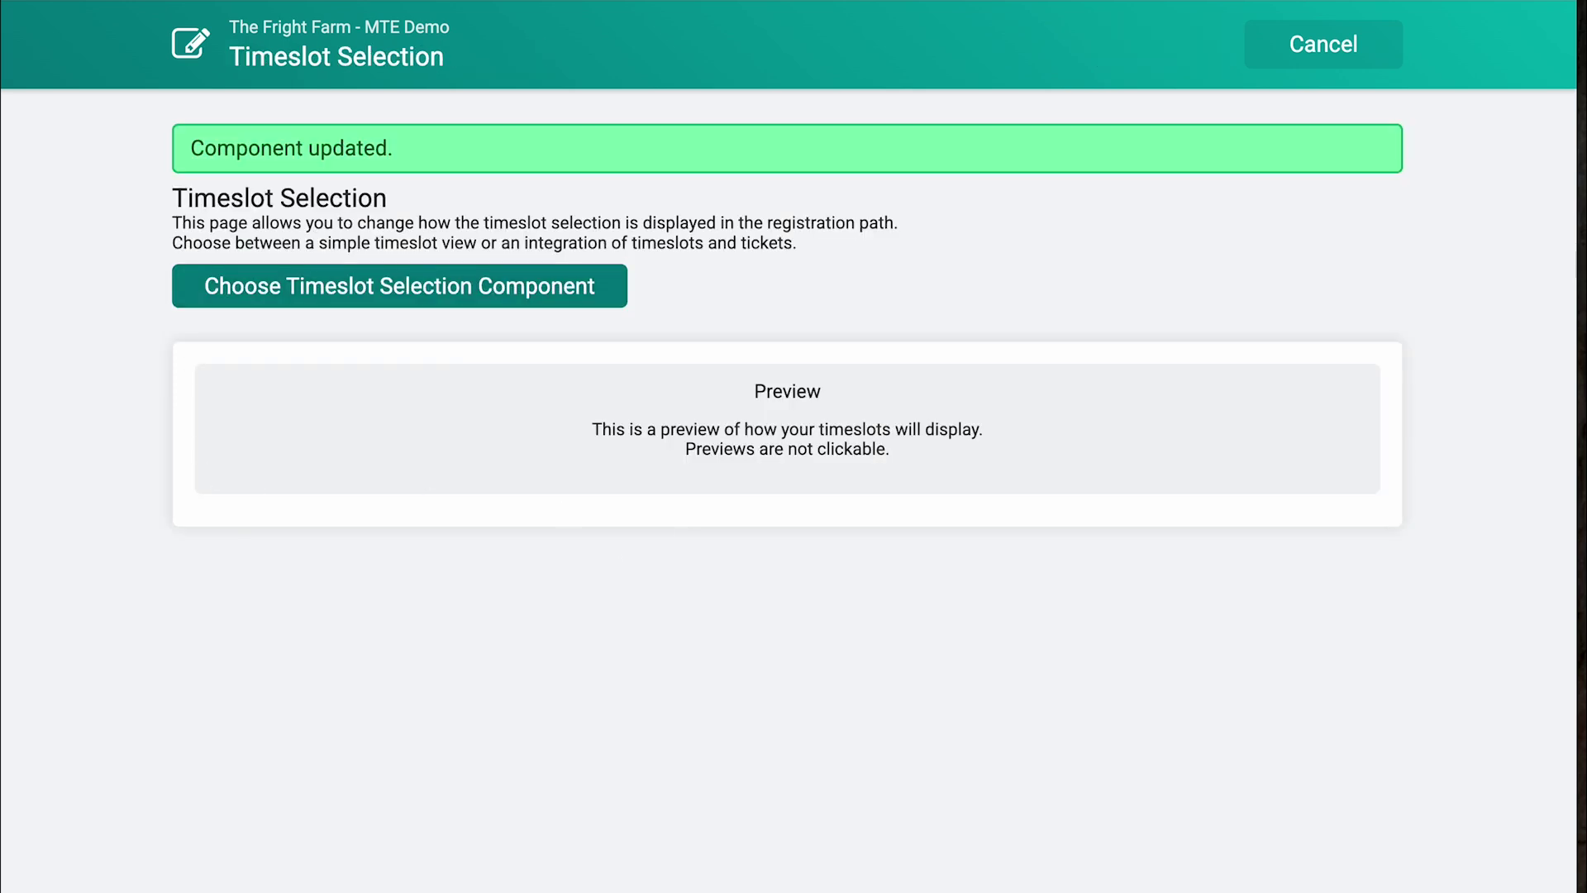
click(1282, 62)
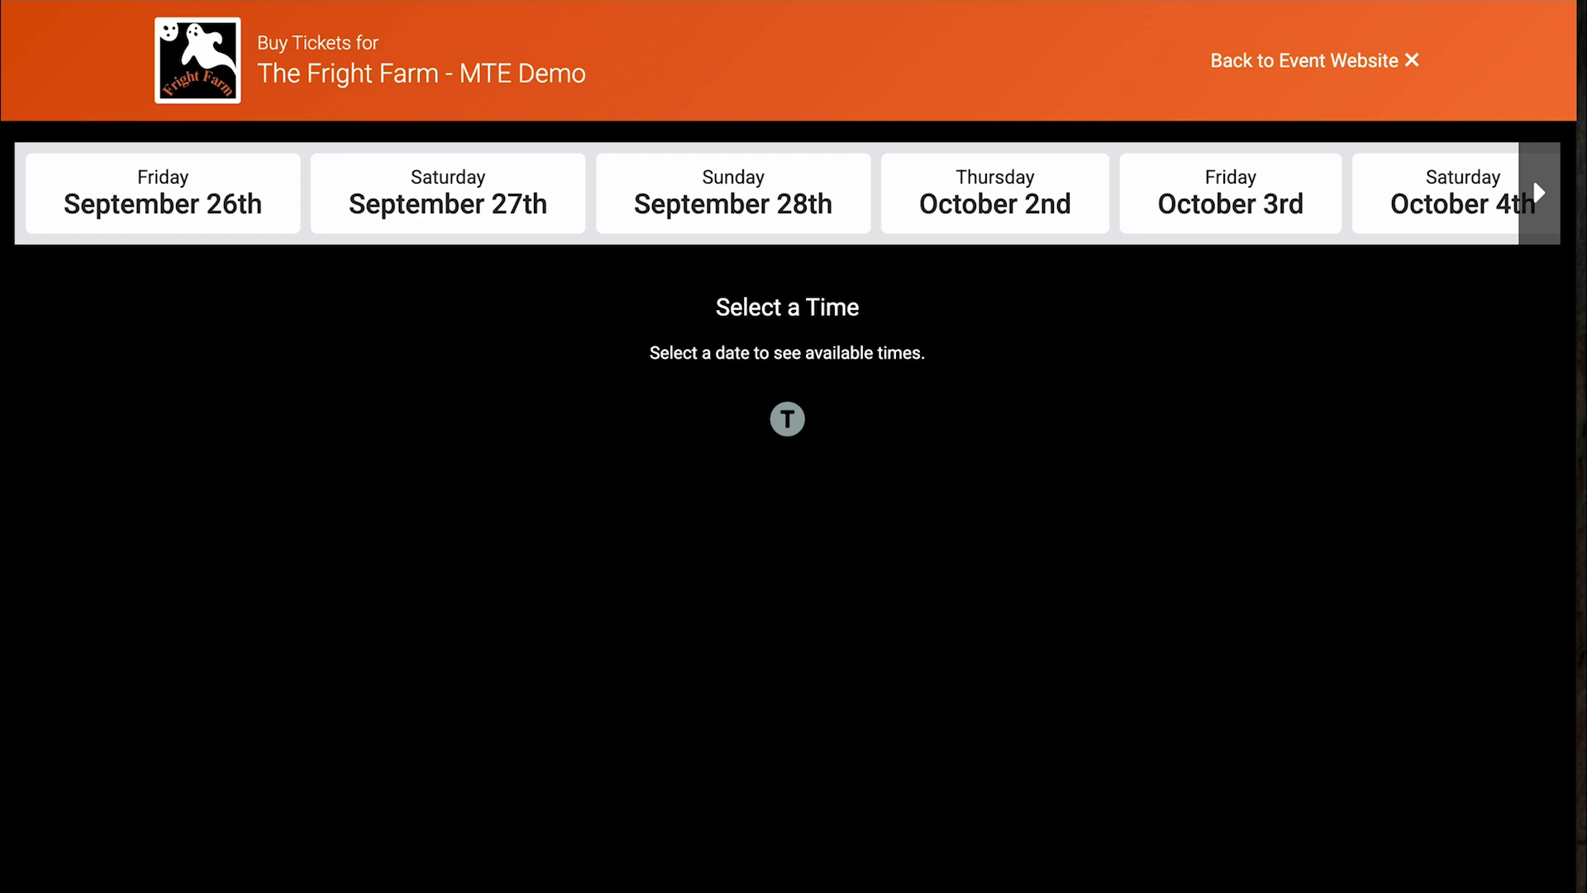
- Examine the ticket options for October 3rd at 9:30pm - 10:15pm and October 9th at 6:30pm - 7:15pm and 7:15pm - 8:00pm
click(1250, 214)
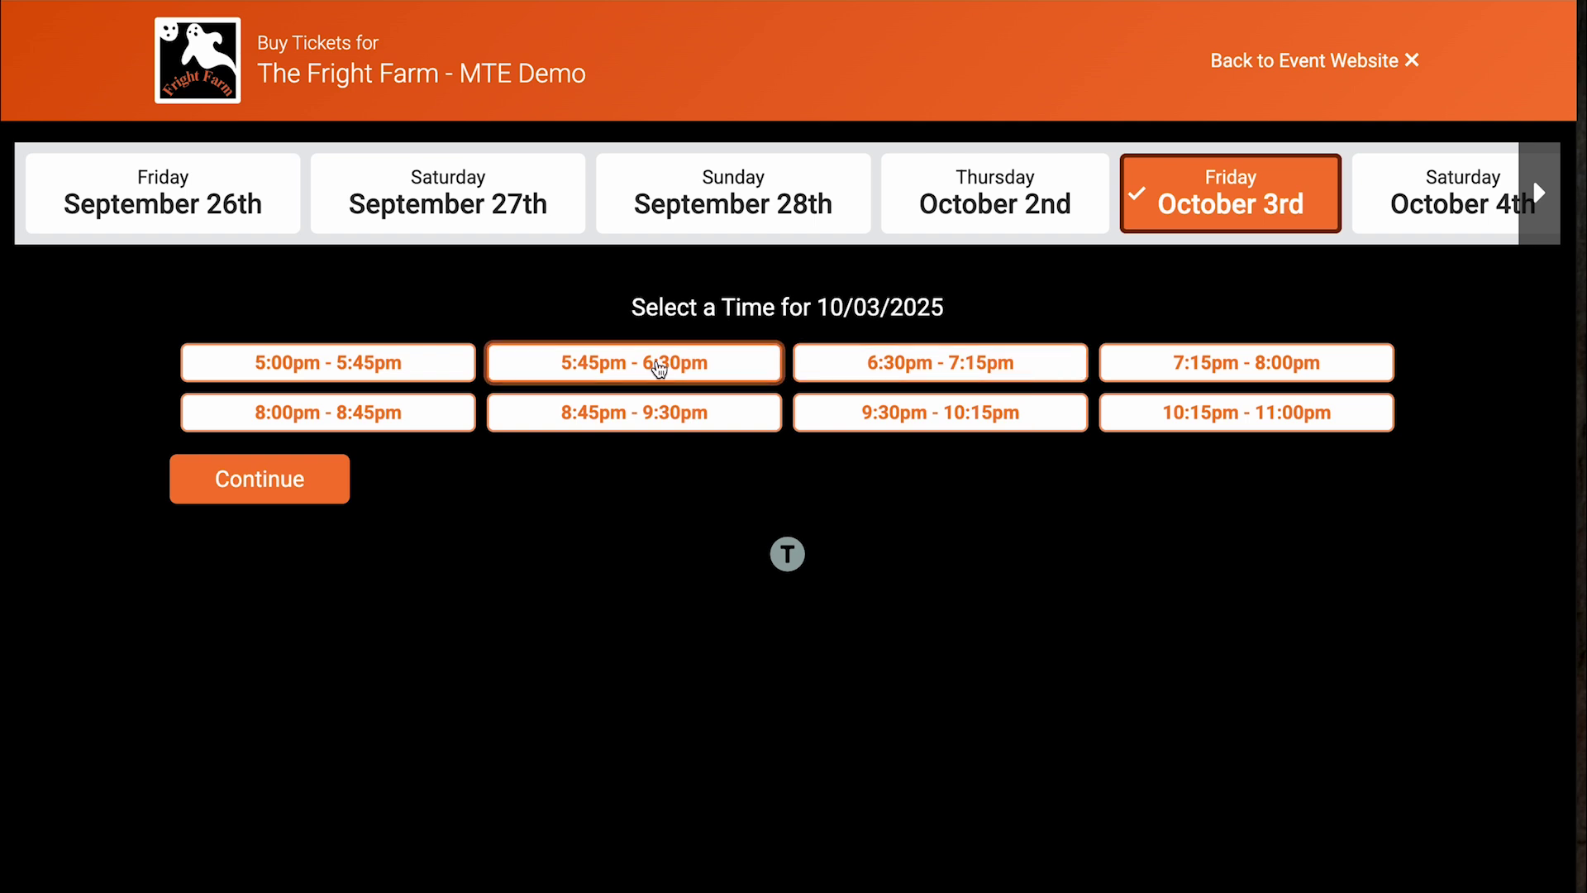
click(887, 417)
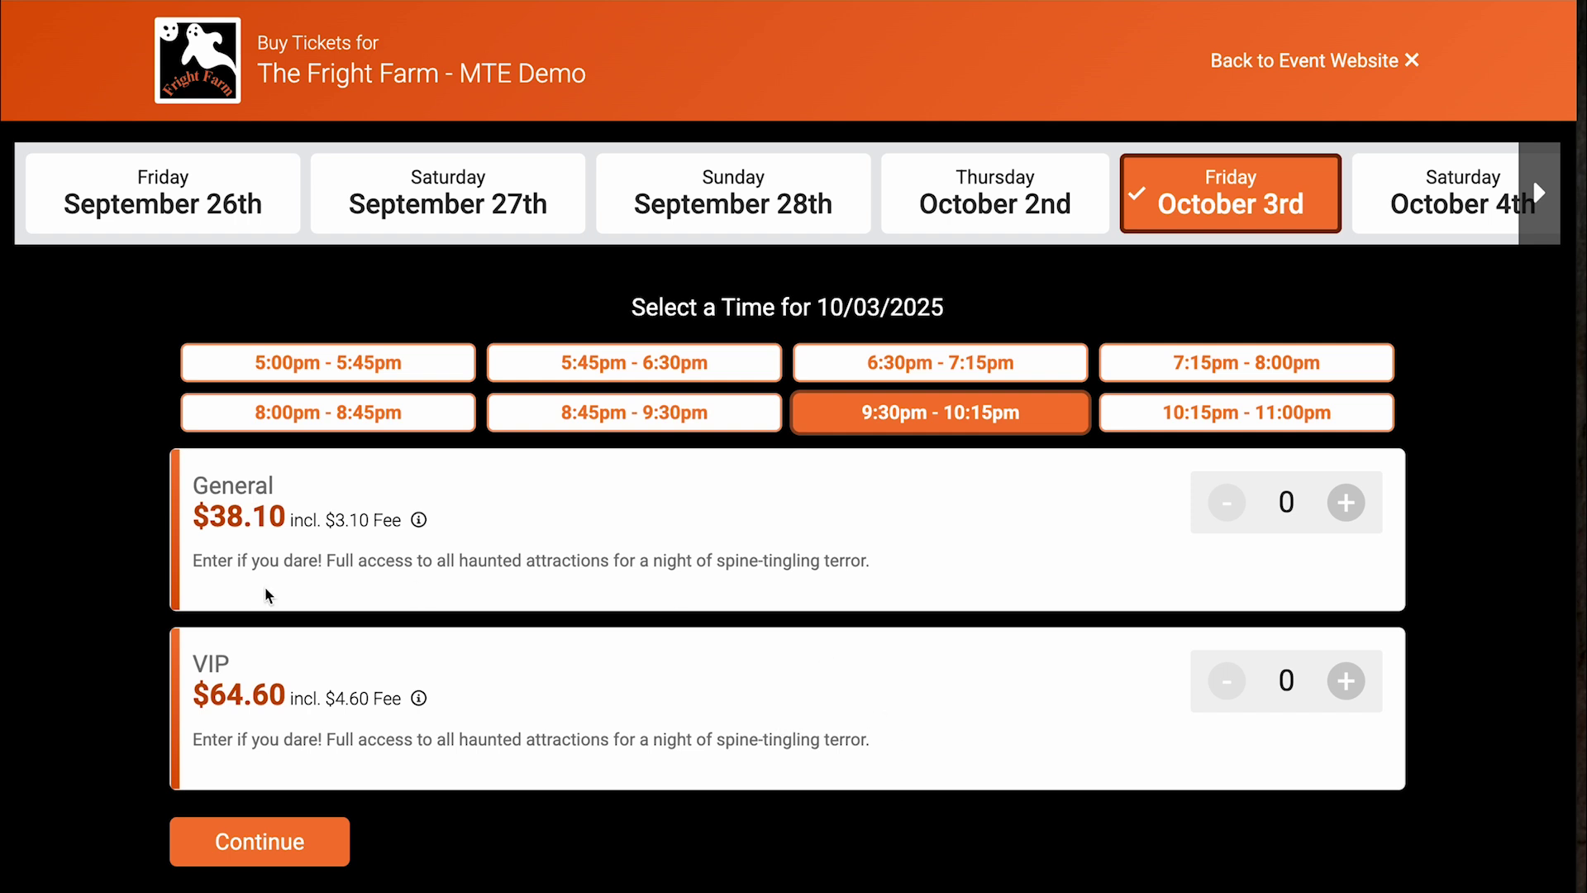
click(1539, 193)
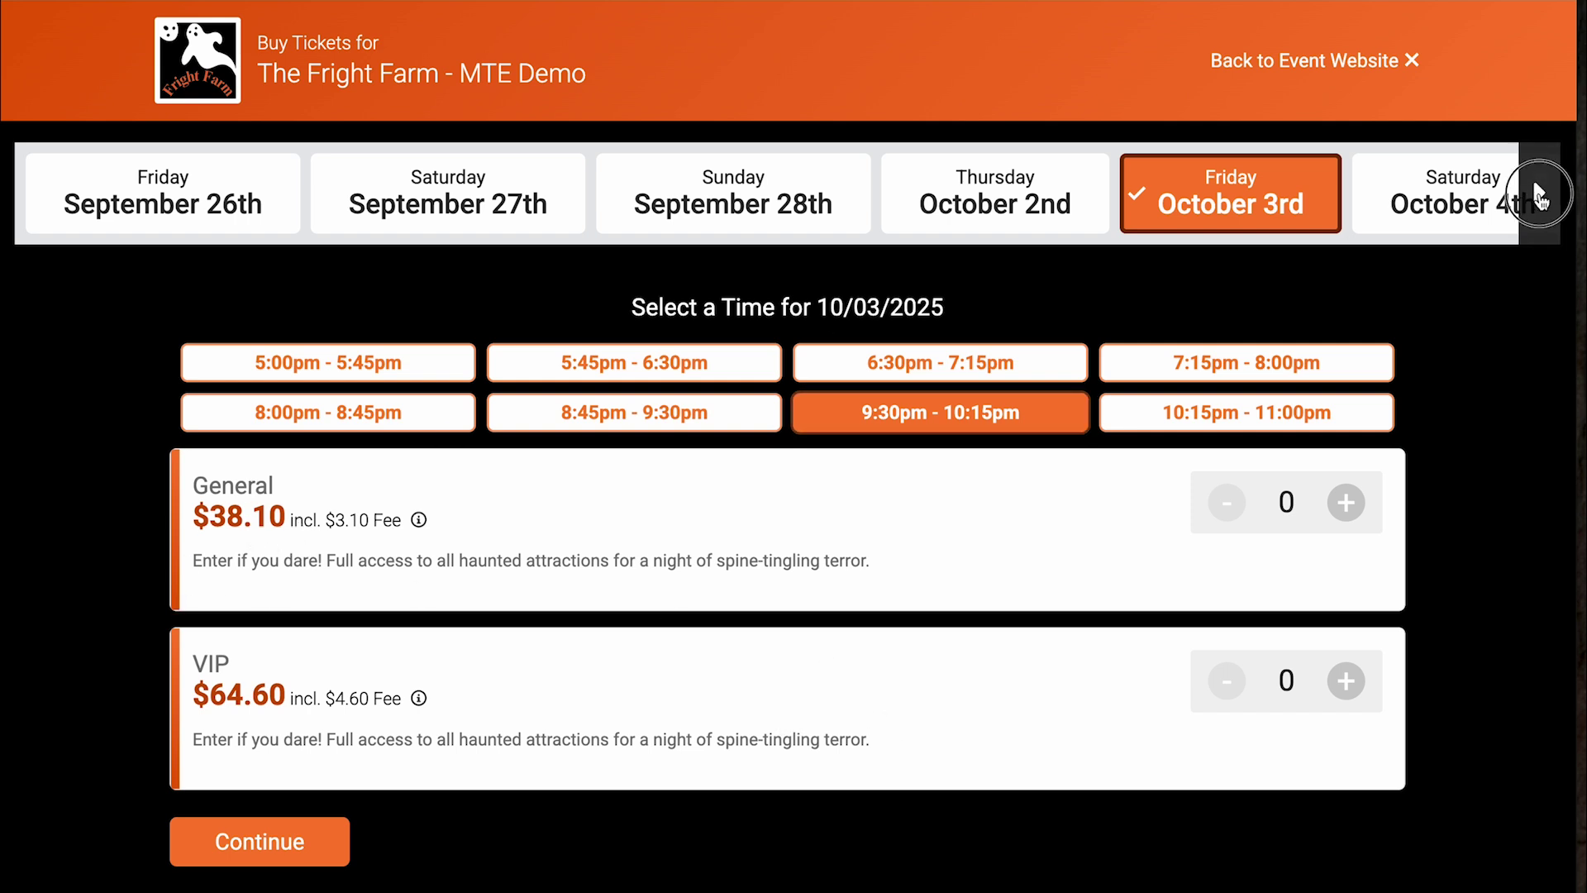
click(424, 216)
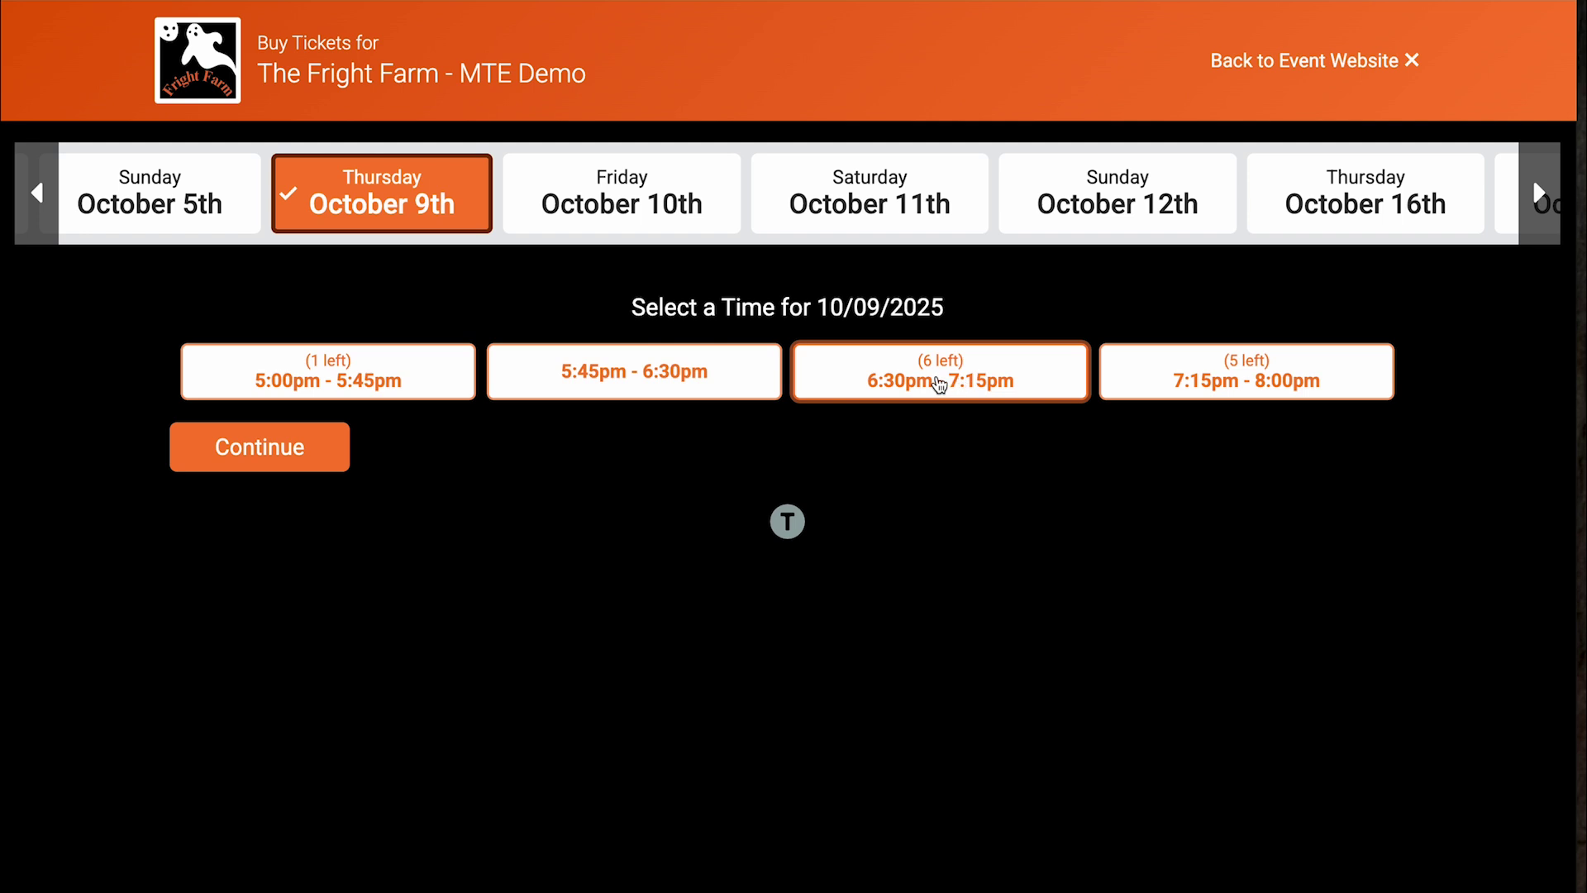
click(938, 381)
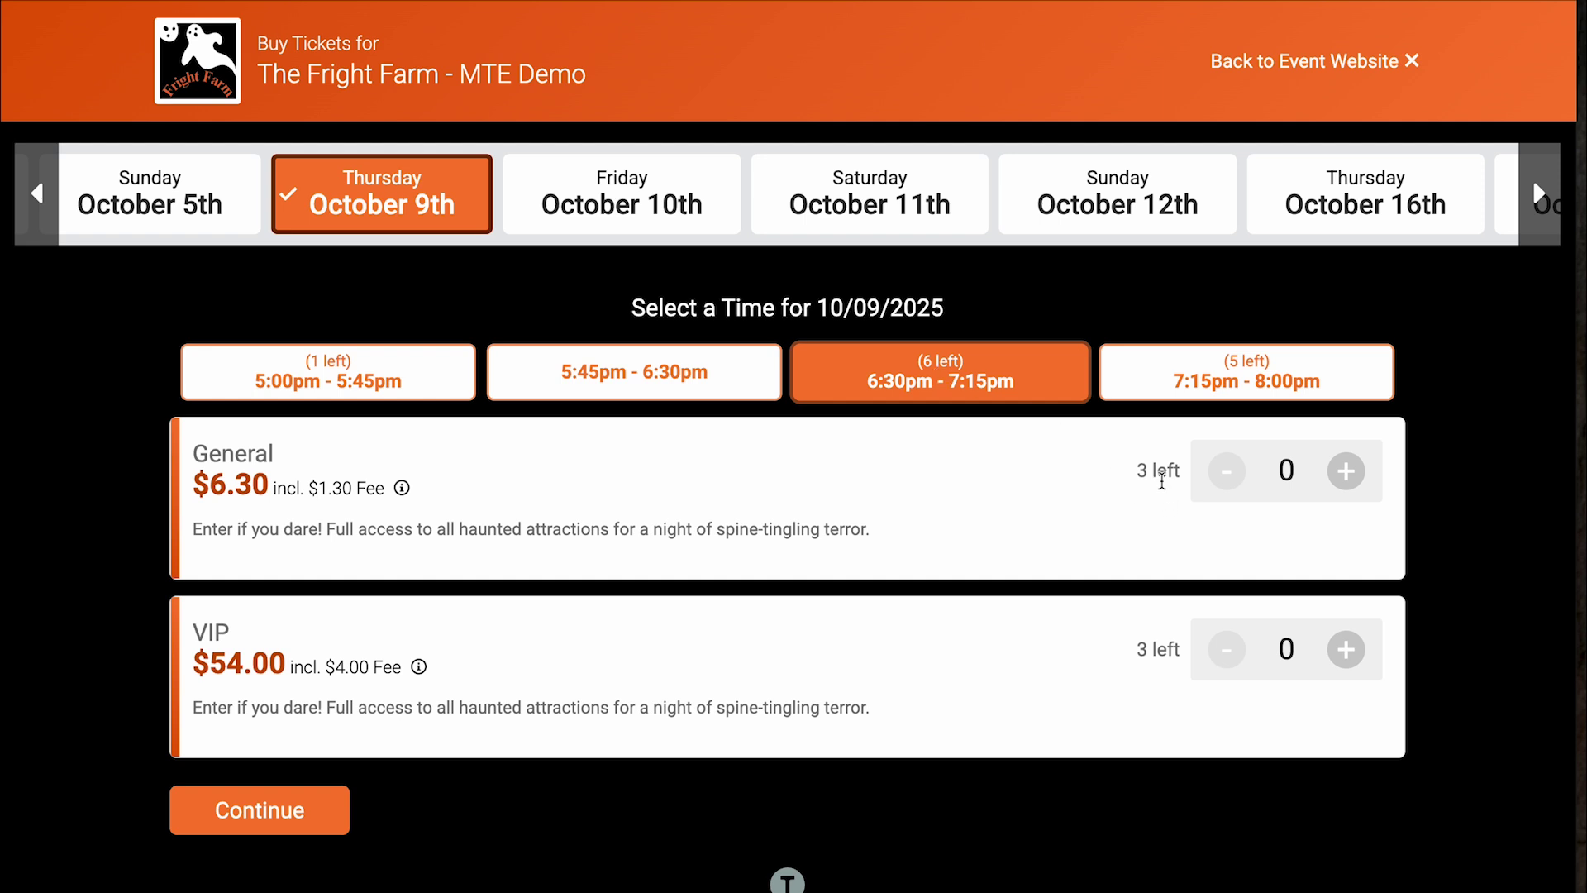
click(1274, 364)
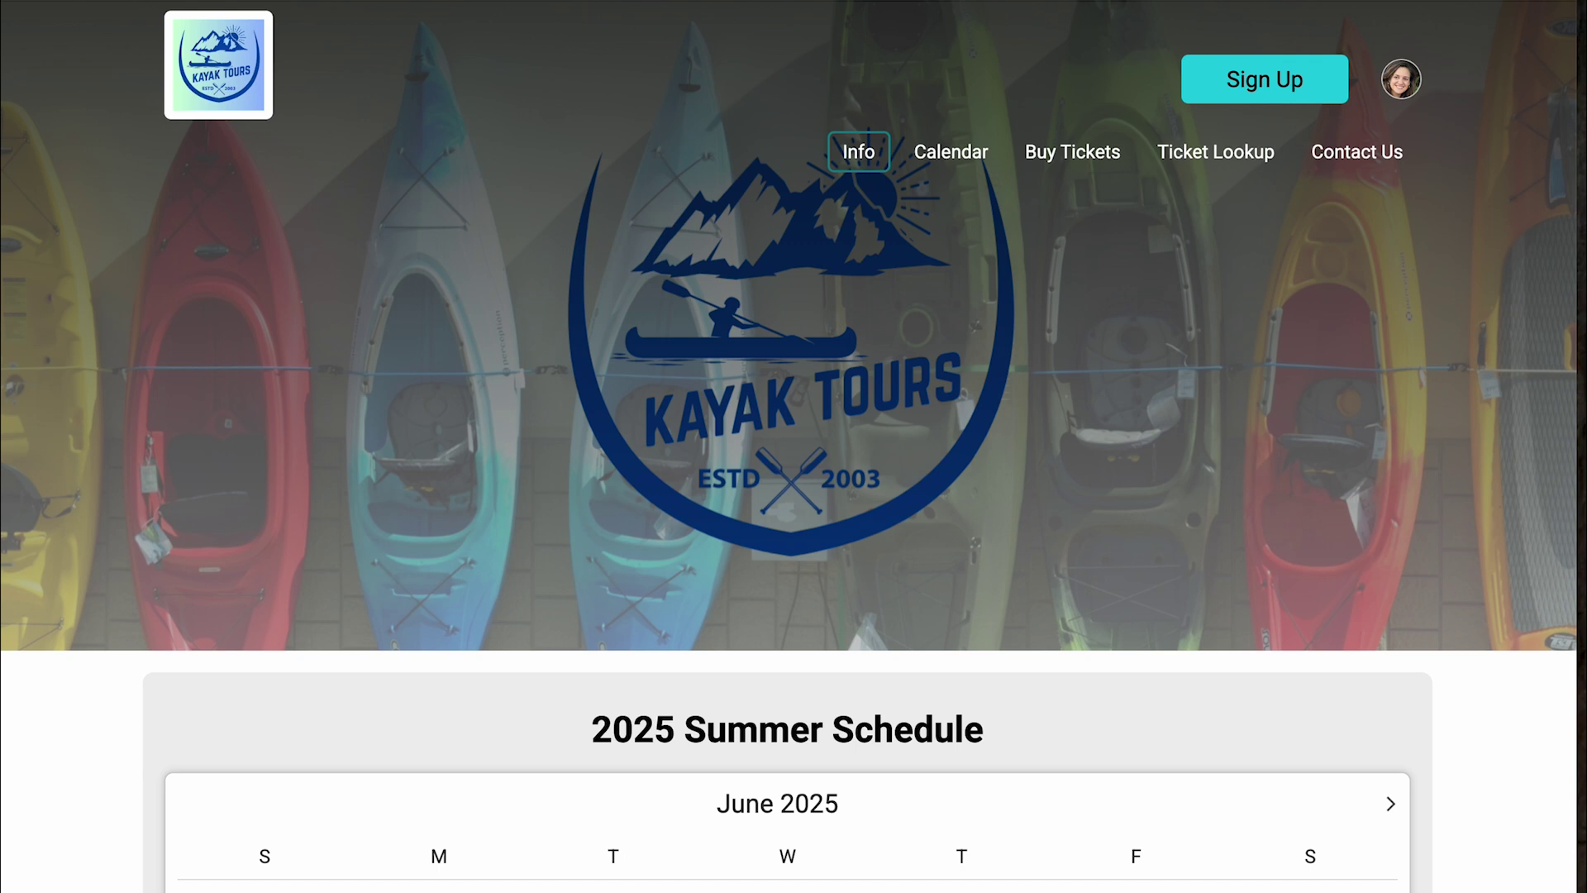
- Open the Summer Kayak Tours sign-up page and examine the sessions offered on June 4 and June 6, 2025
click(1289, 82)
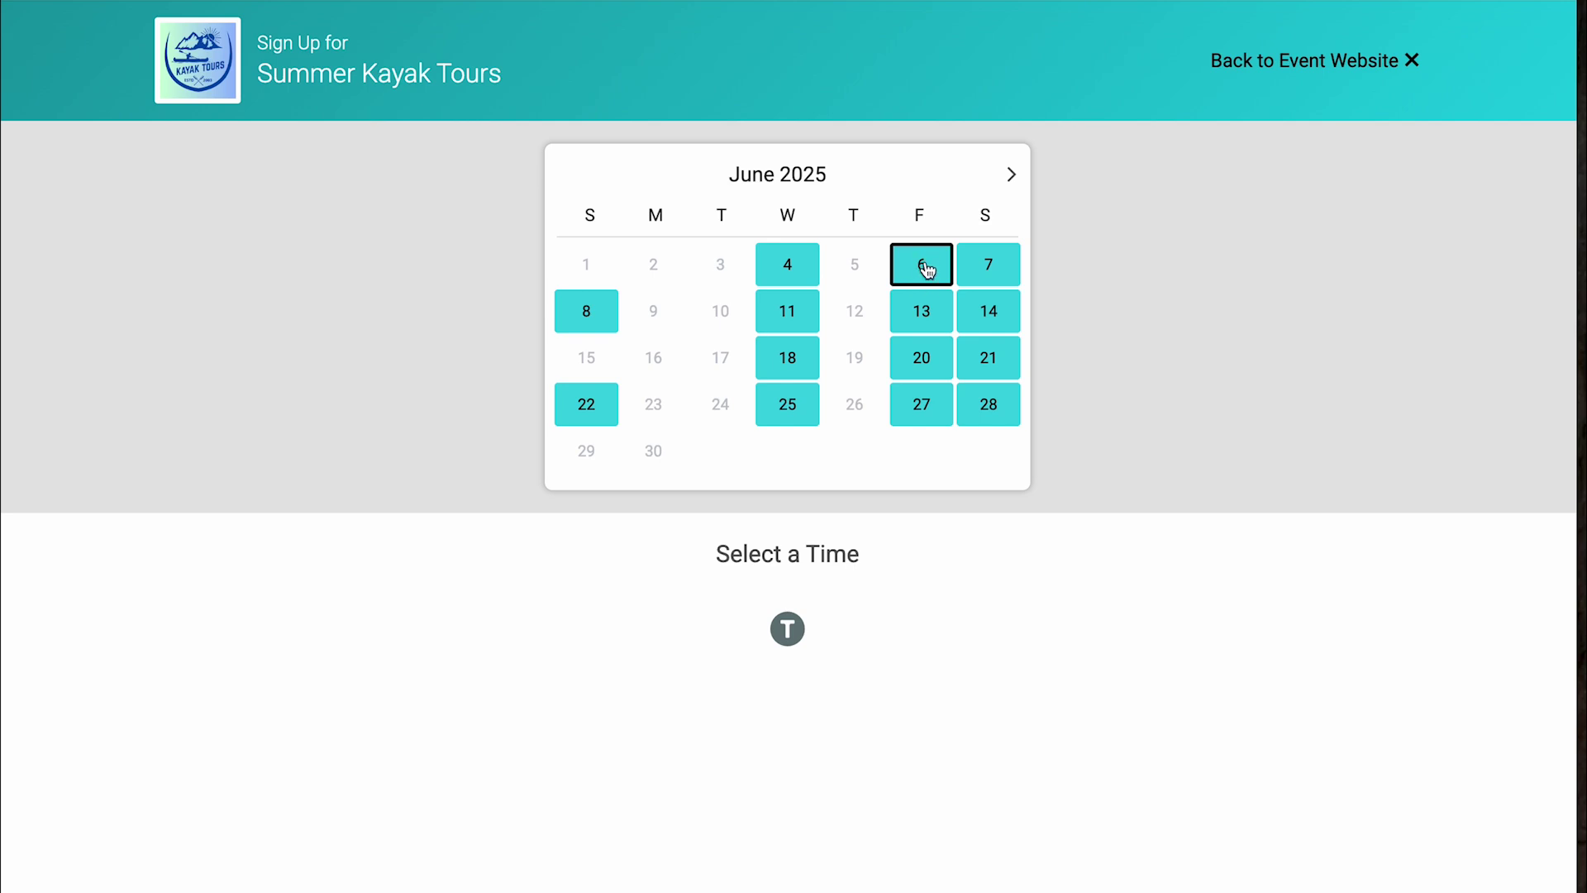
click(789, 266)
scroll(652, 539, down, 1)
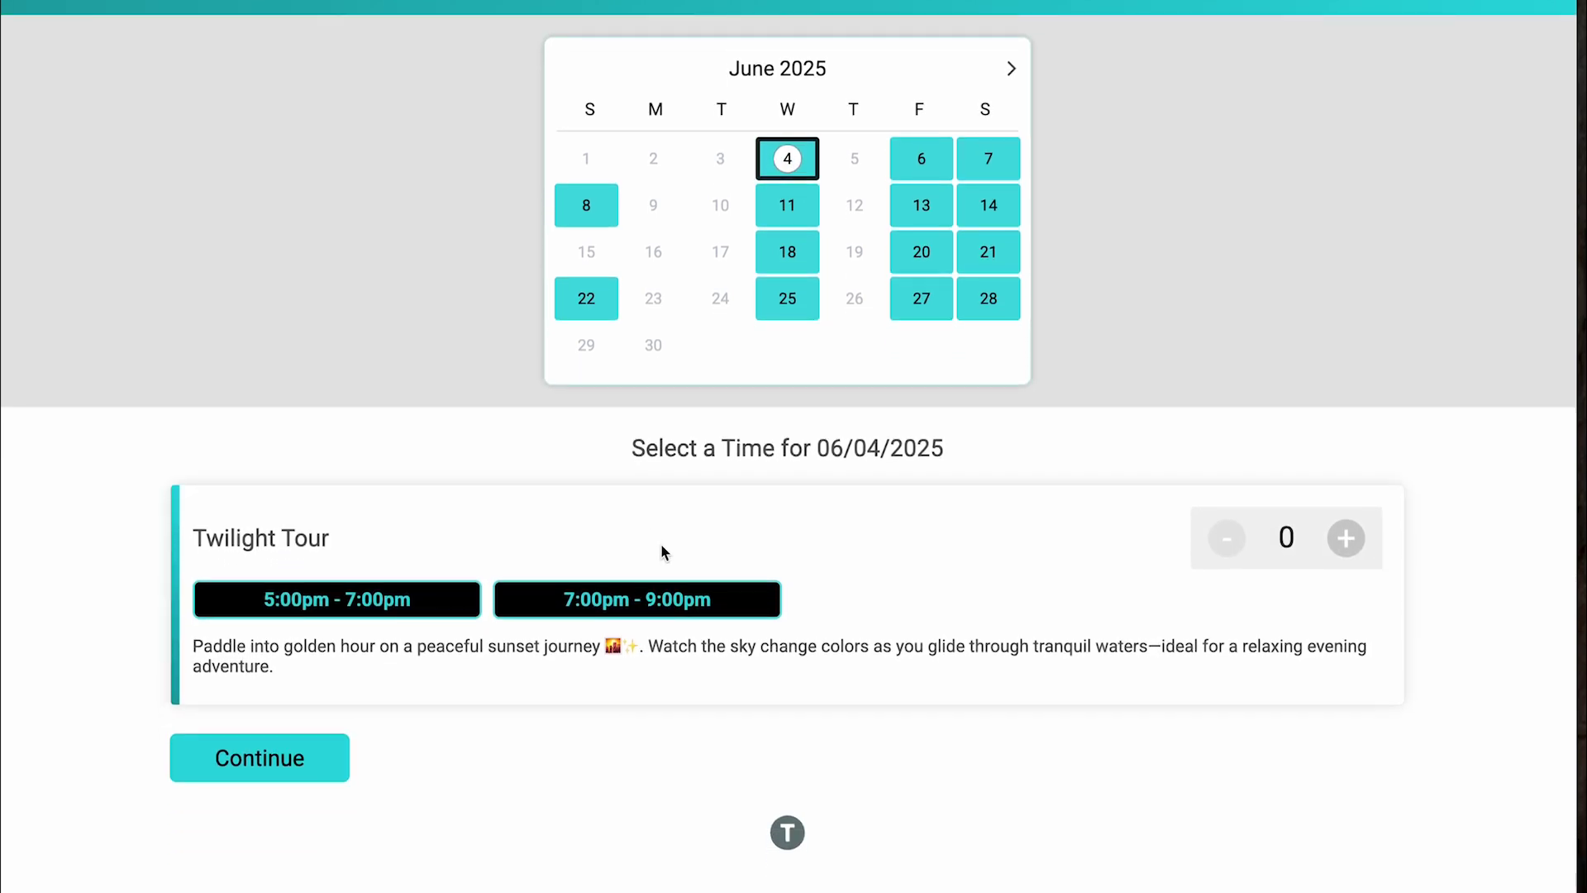
click(916, 159)
scroll(840, 606, down, 3)
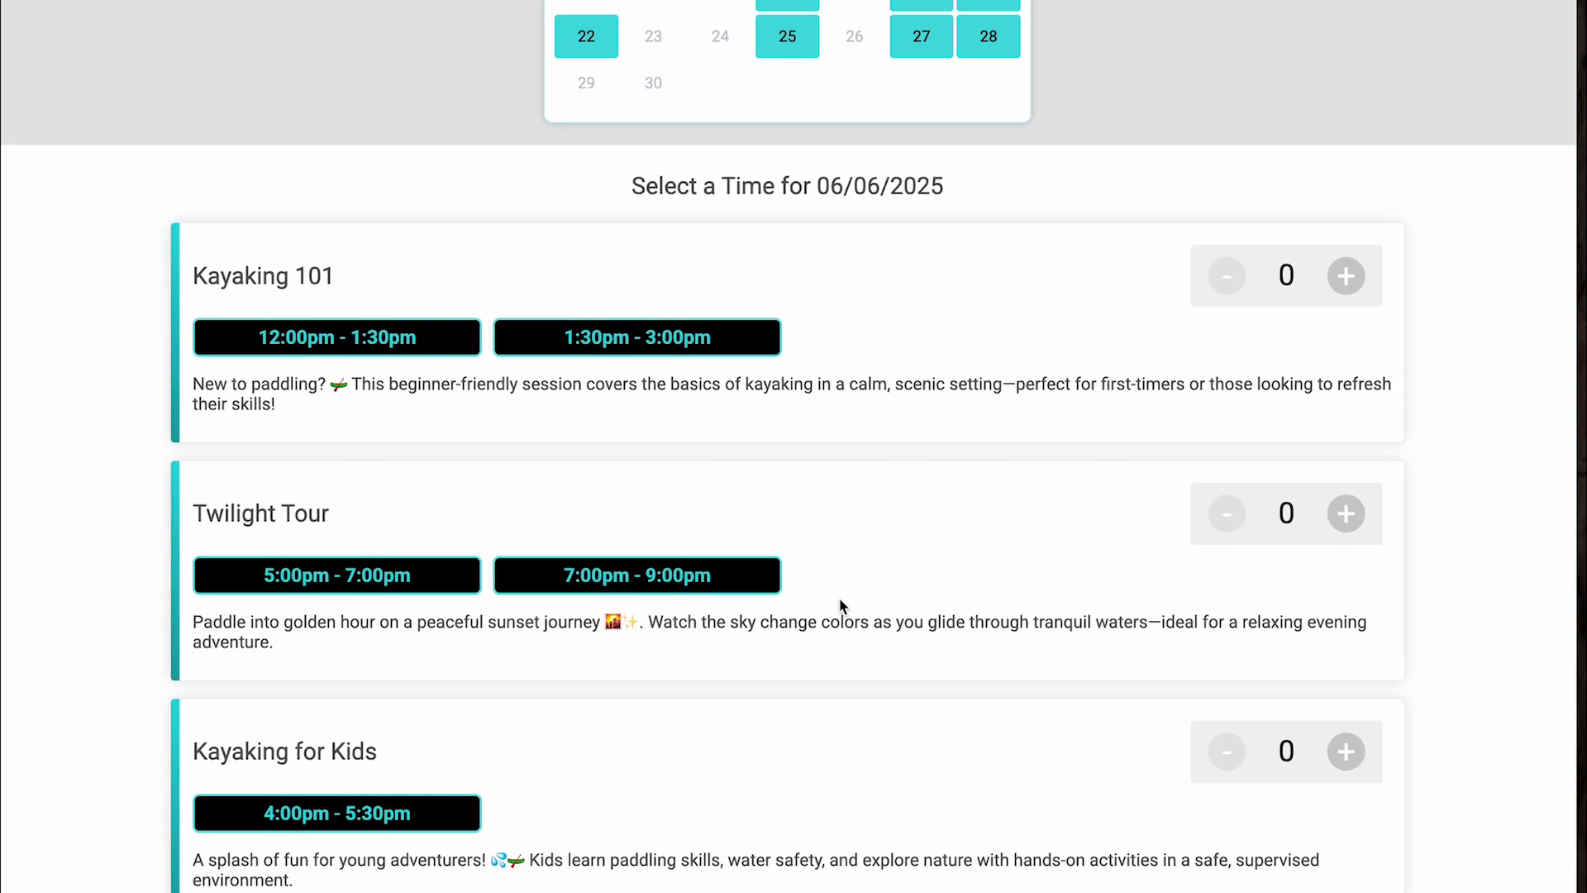
scroll(874, 615, down, 1)
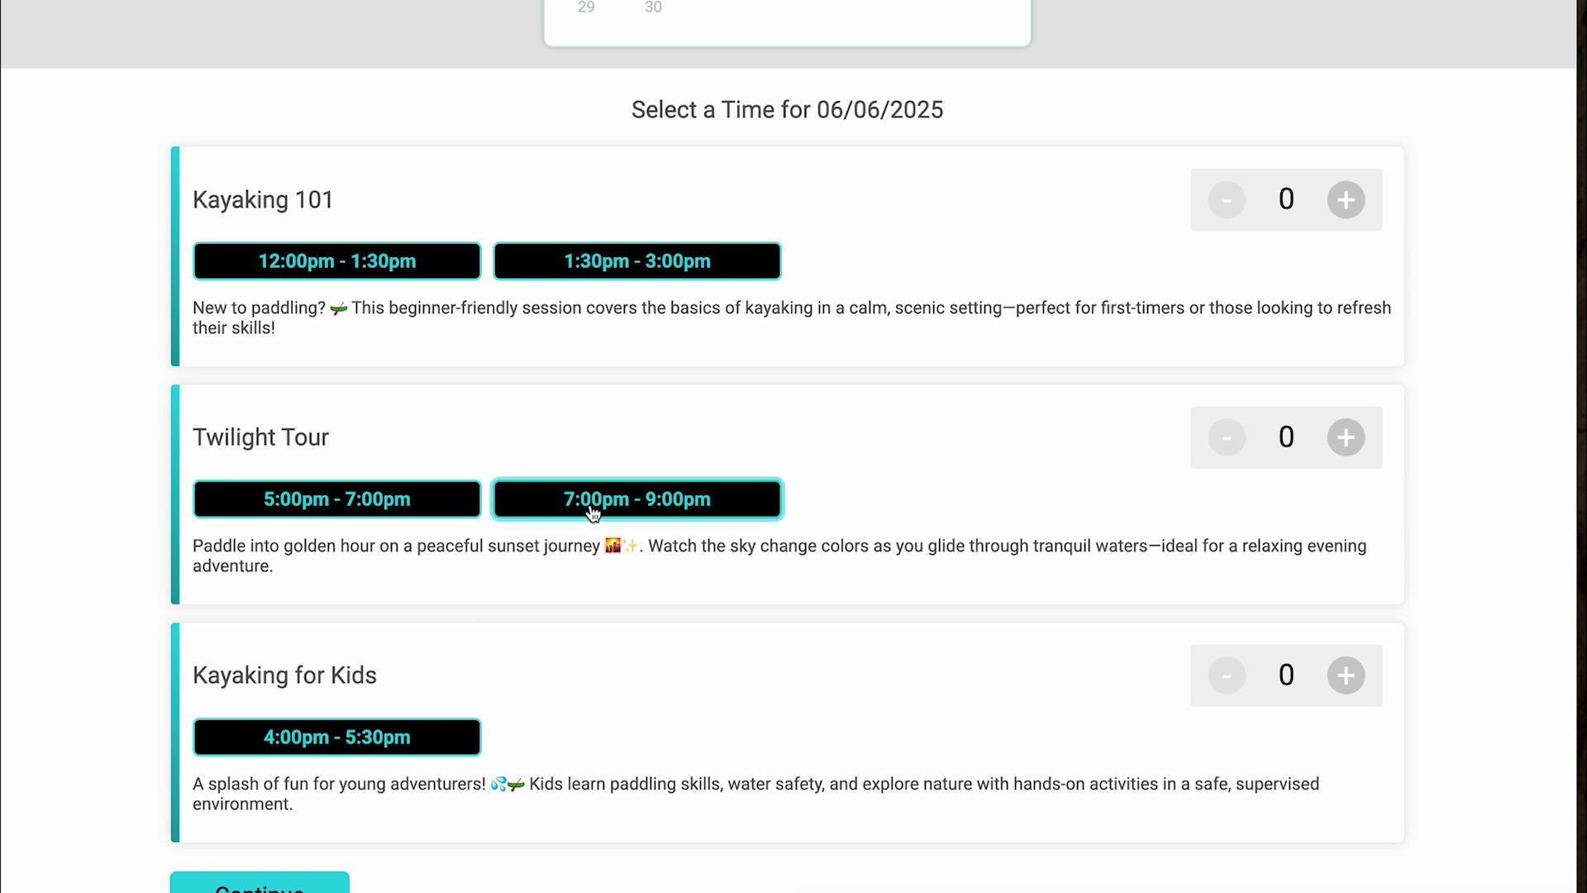
- Compare the kayak sessions offered on June 11, 21, 8 and 7, 2025
scroll(234, 205, up, 5)
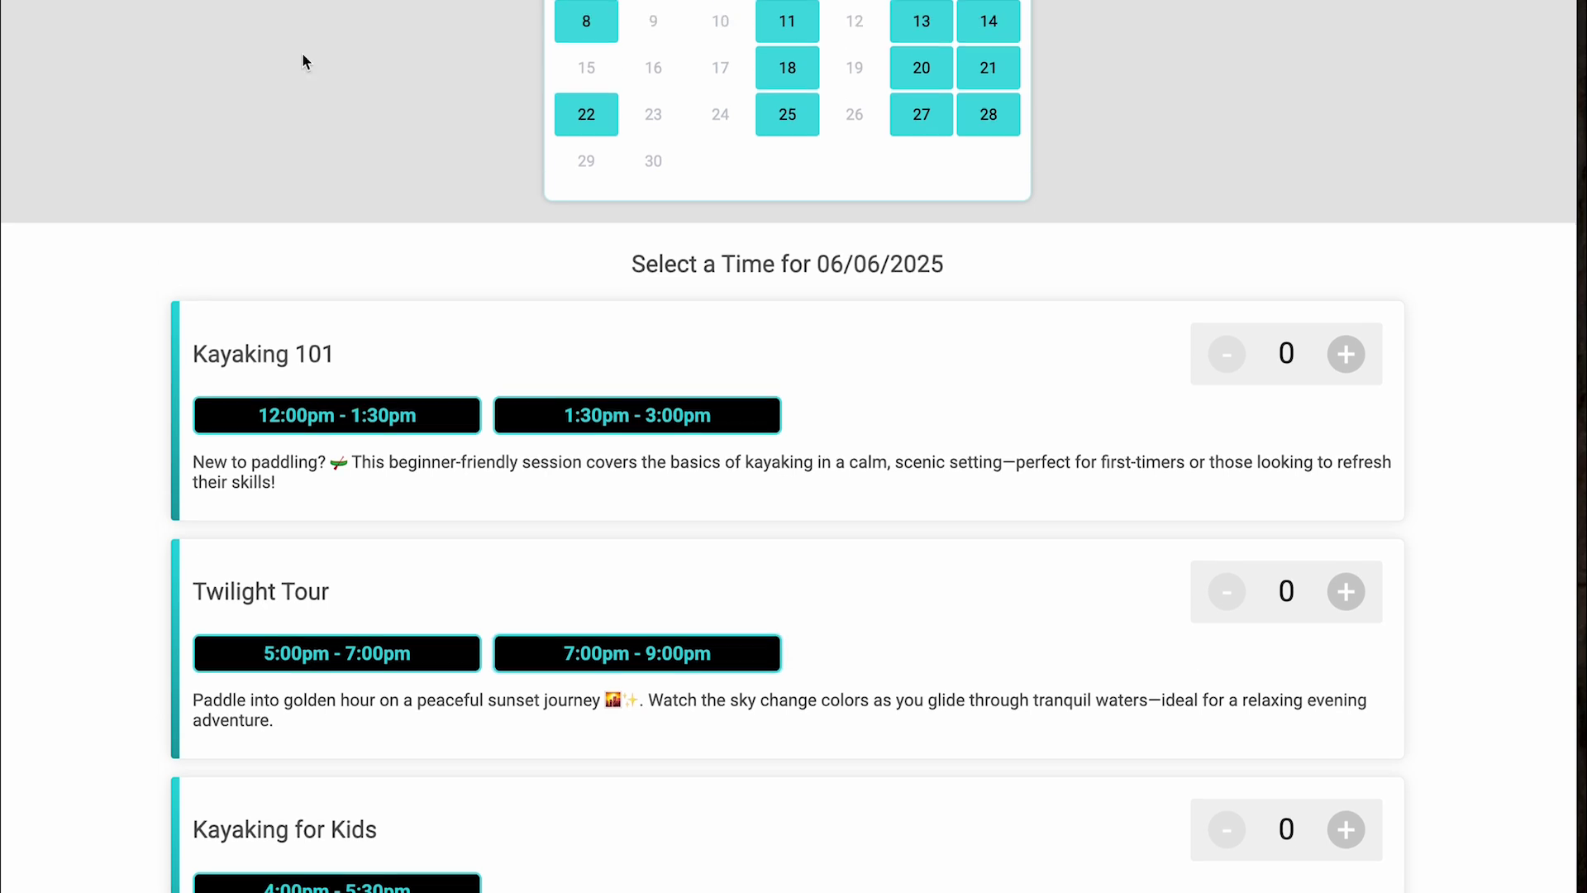
click(795, 206)
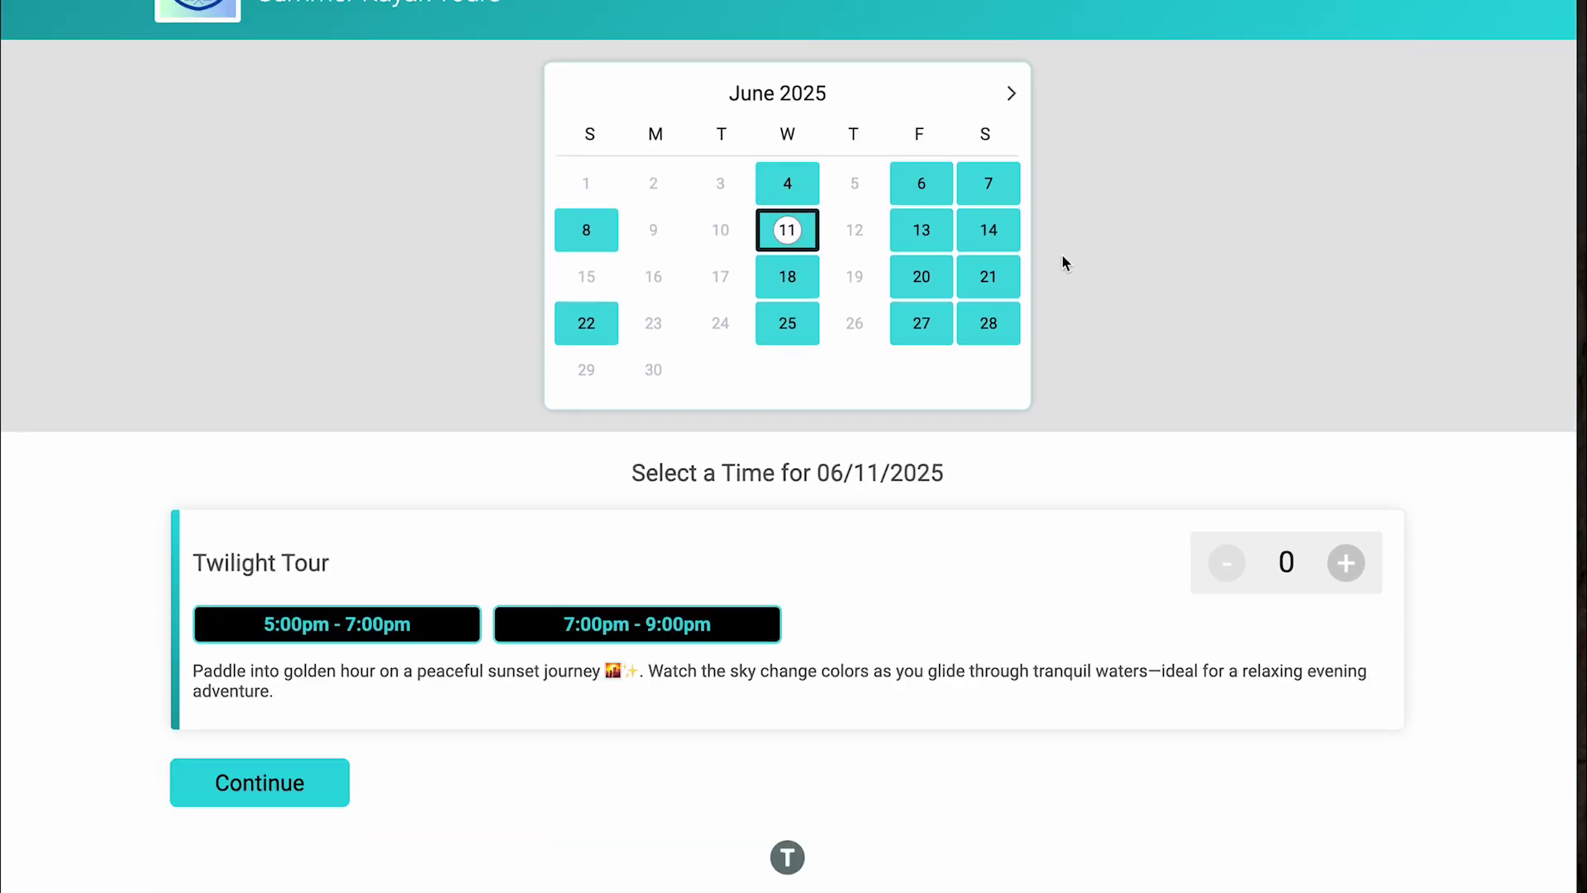
click(991, 284)
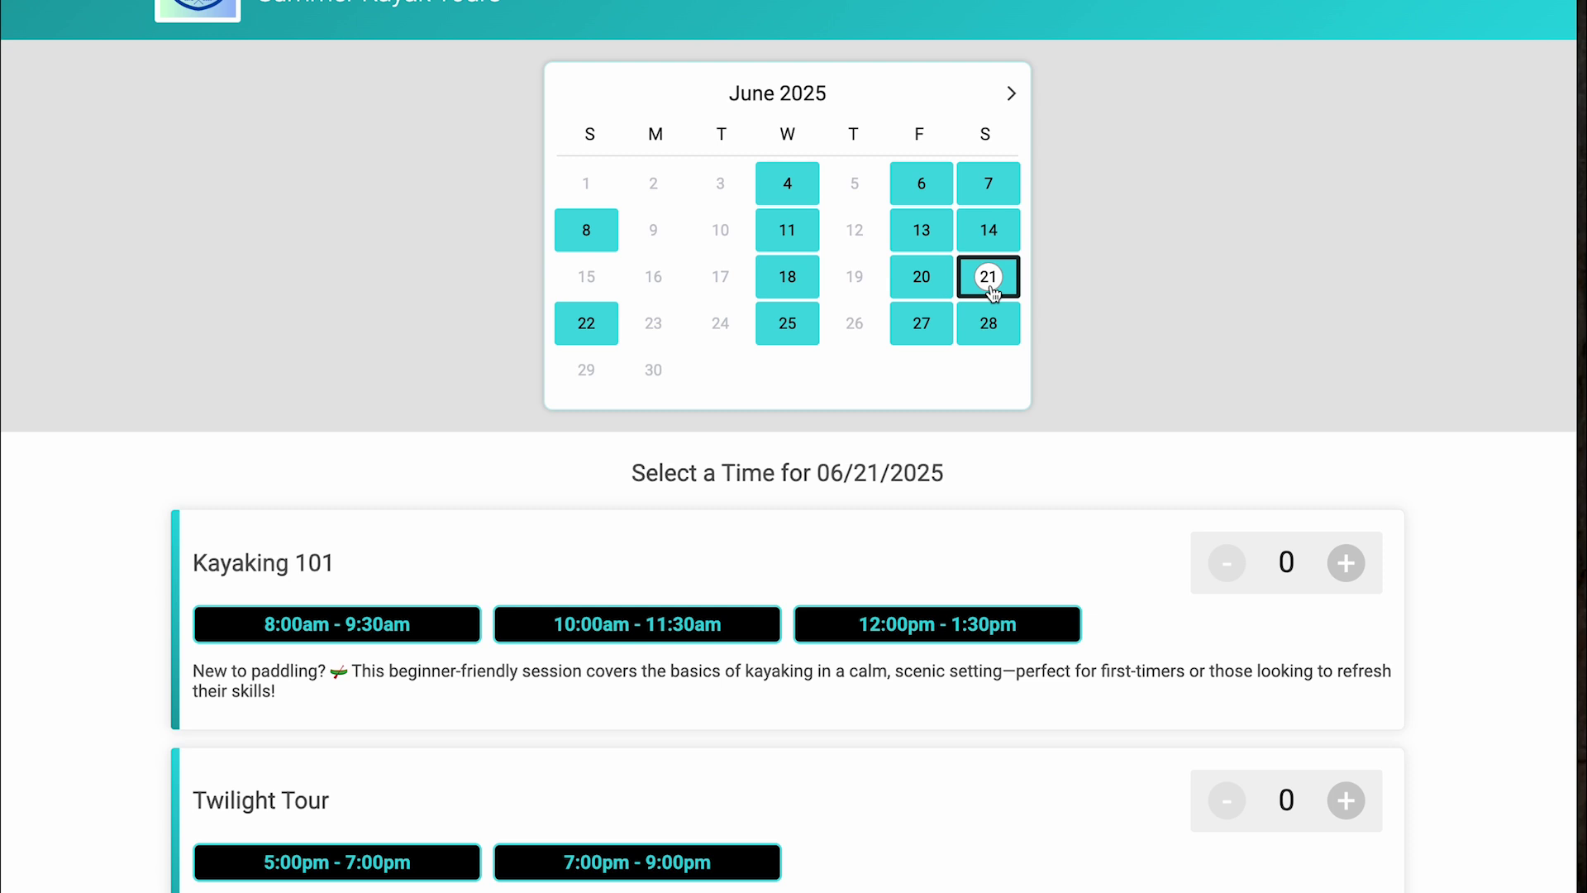
click(592, 241)
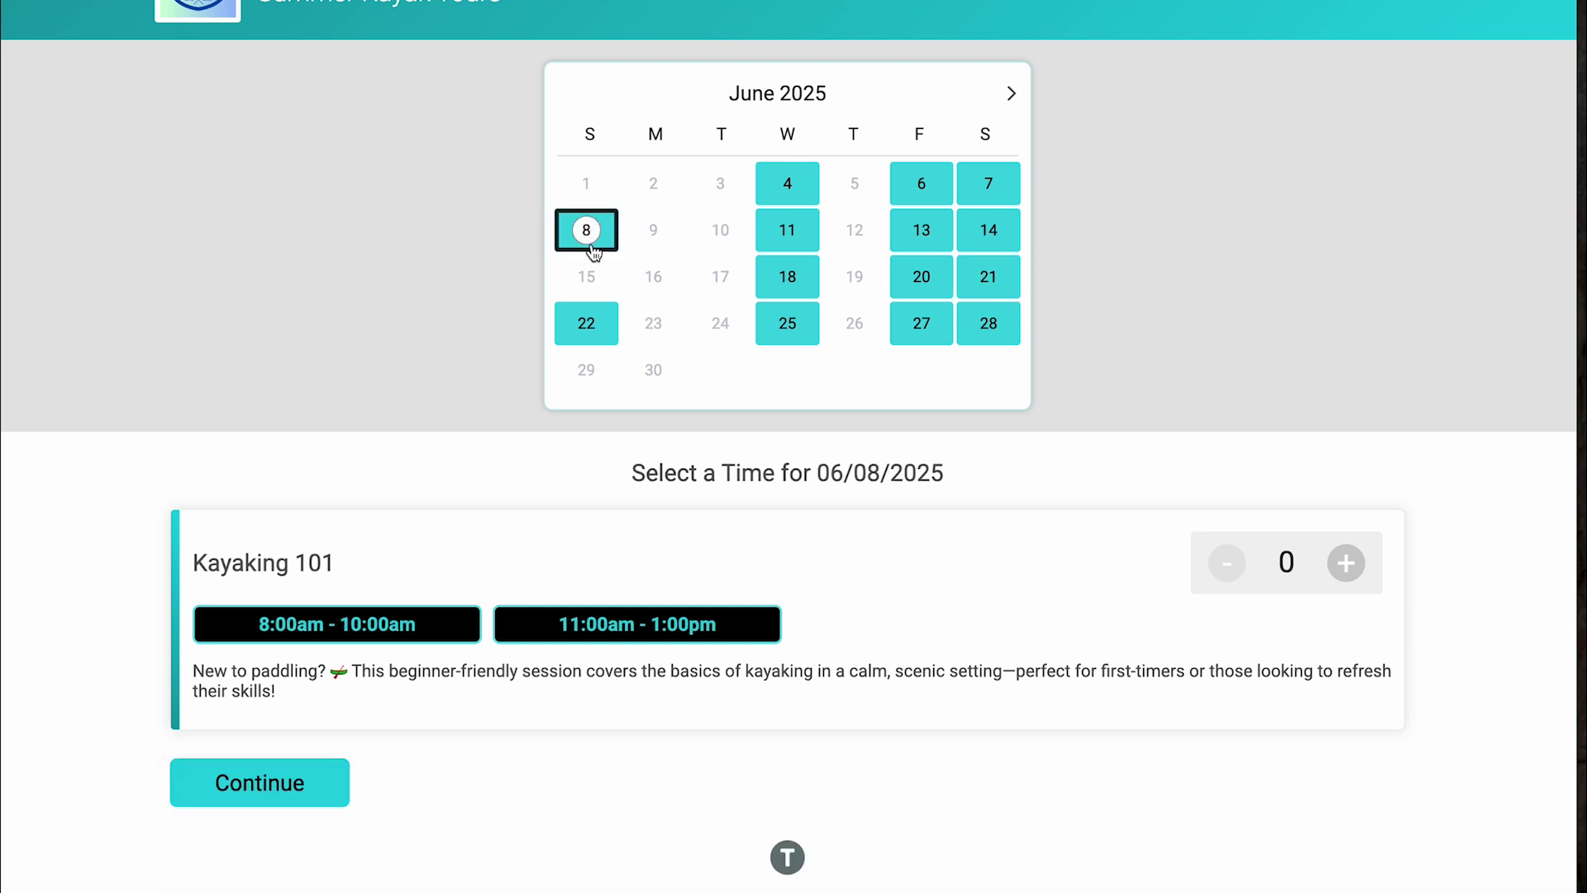
click(971, 189)
- Advance the sign-up calendar to August 2025 and view the sessions for August 8
click(1010, 94)
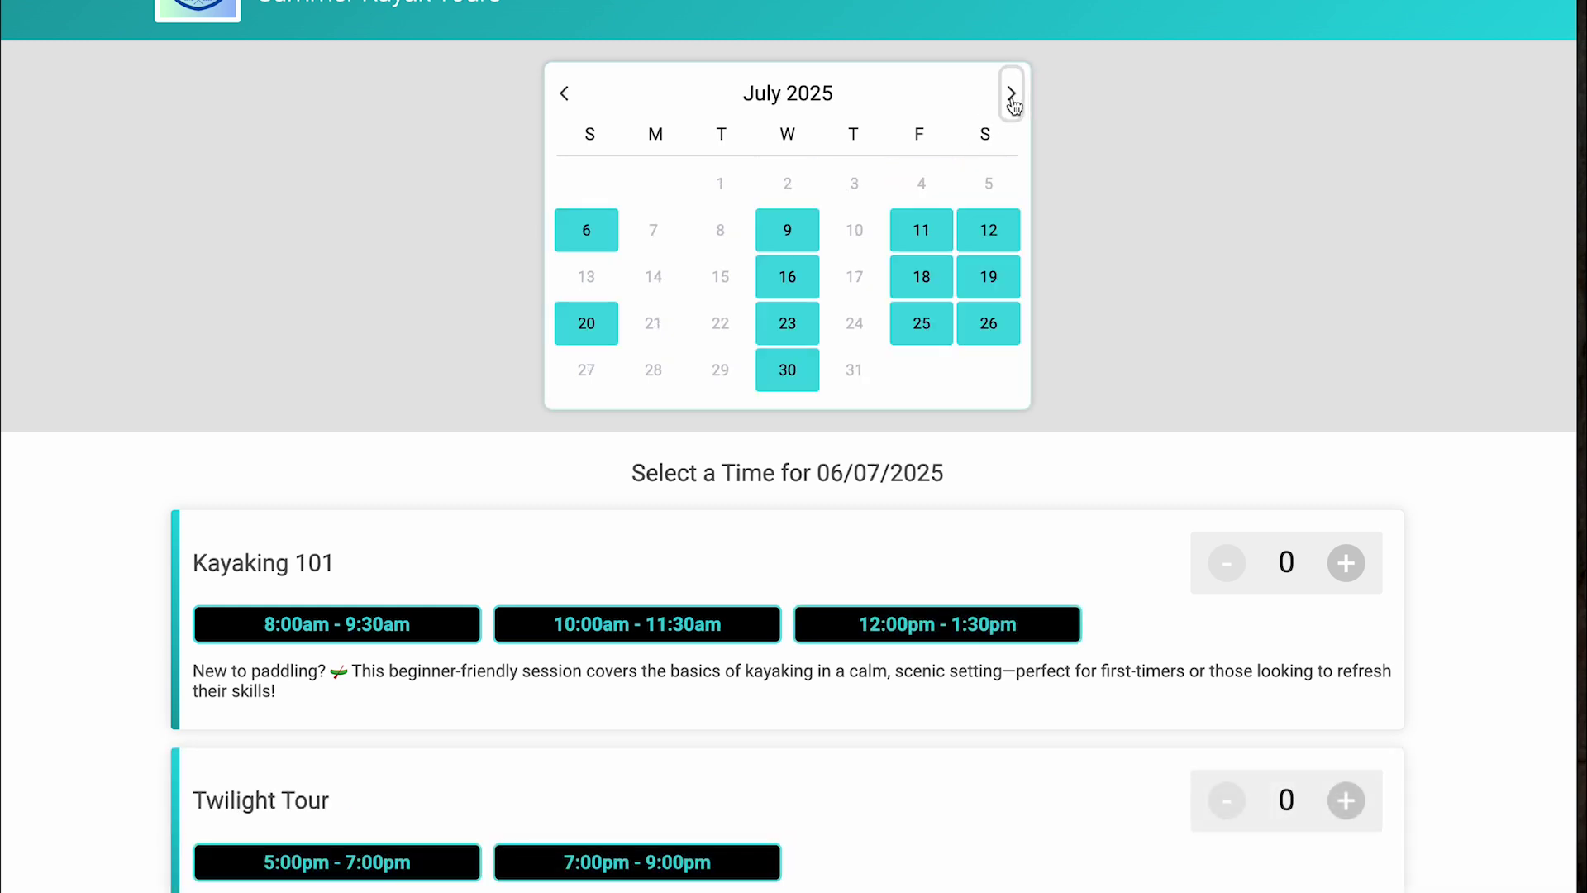
click(1011, 96)
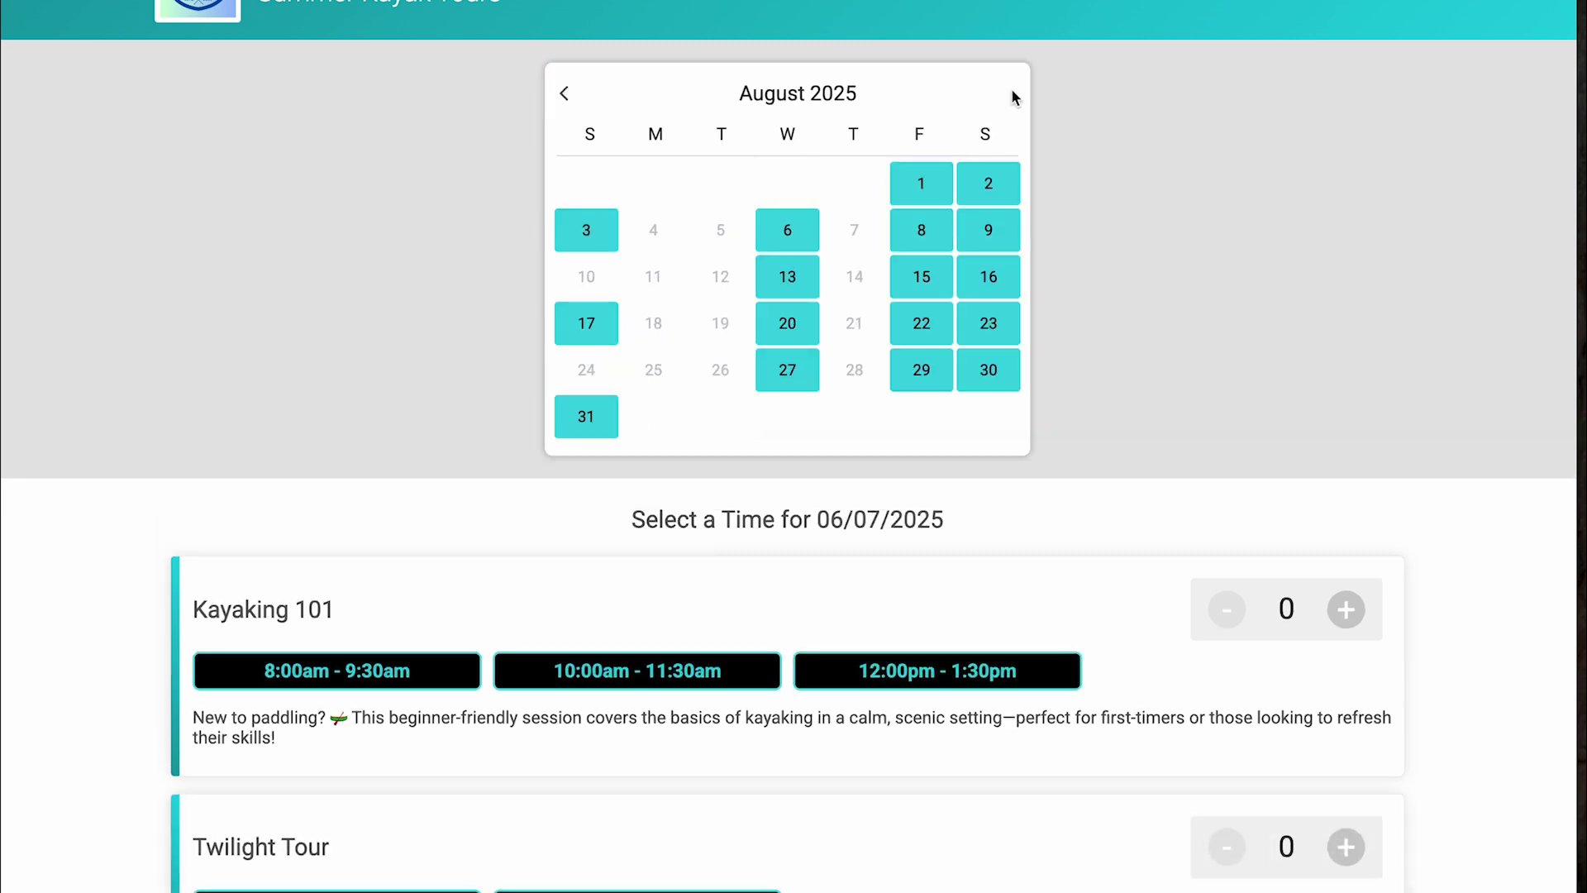
click(920, 231)
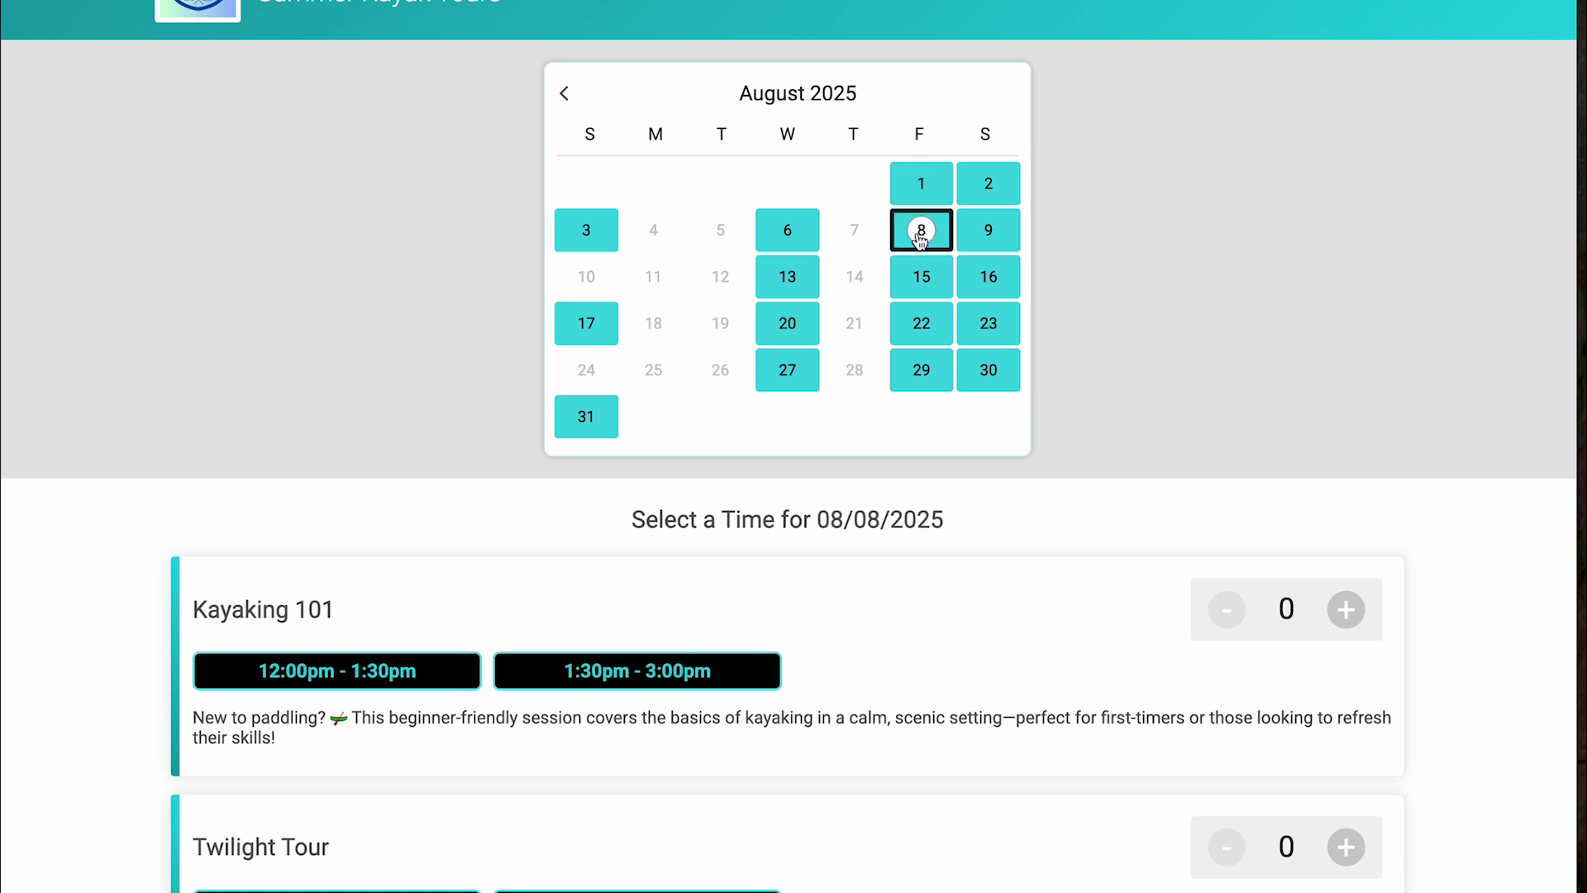